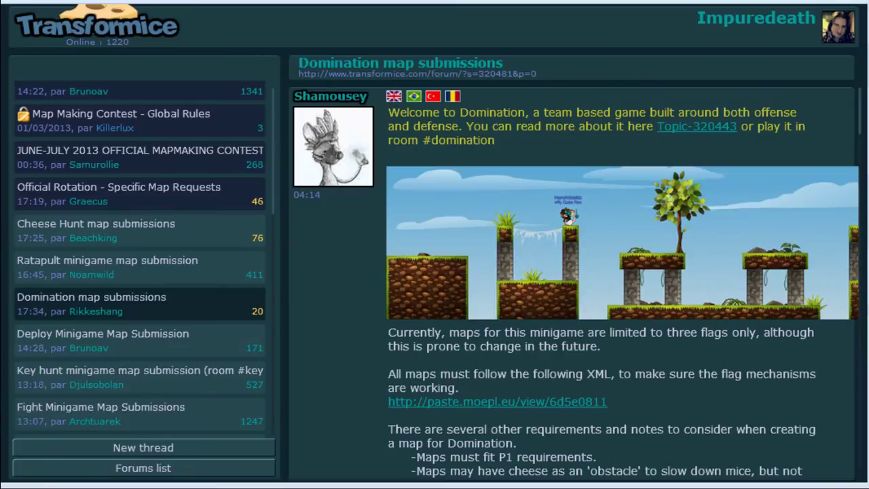
Step: Read through the Domination map submission requirements in the forum thread
scroll(574, 272, "down", 3)
scroll(573, 272, "up", 3)
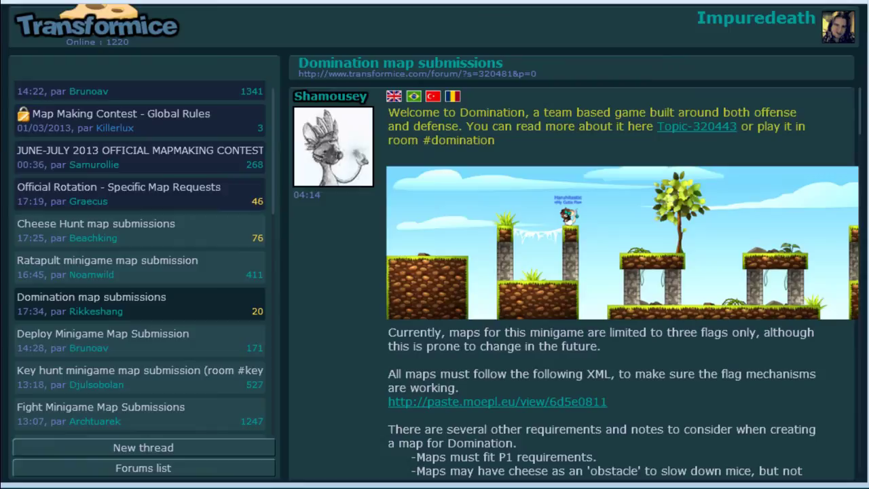
scroll(573, 271, "down", 7)
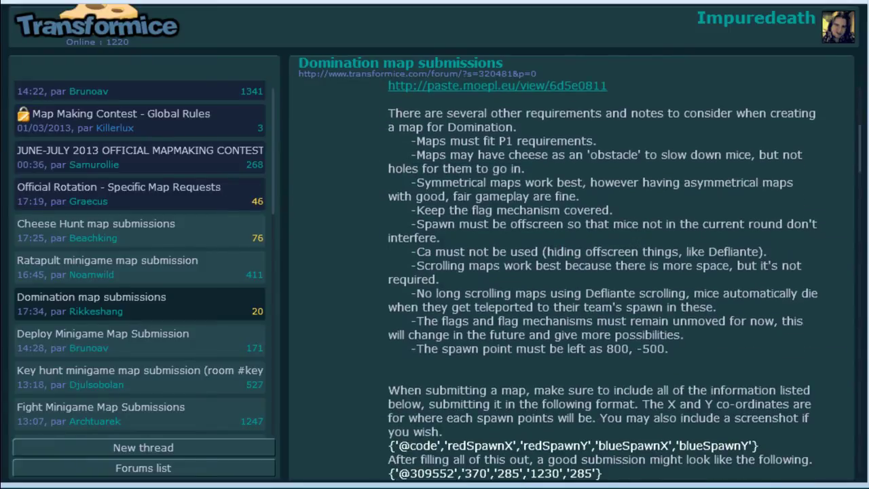
scroll(573, 271, "up", 7)
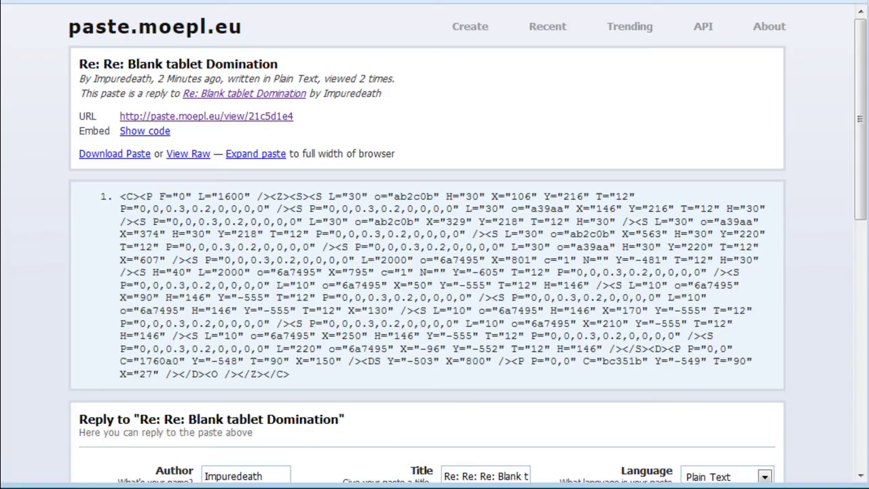
Step: Copy the complete map XML of the blank Domination template from the reply box of the paste page
scroll(435, 272, "down", 6)
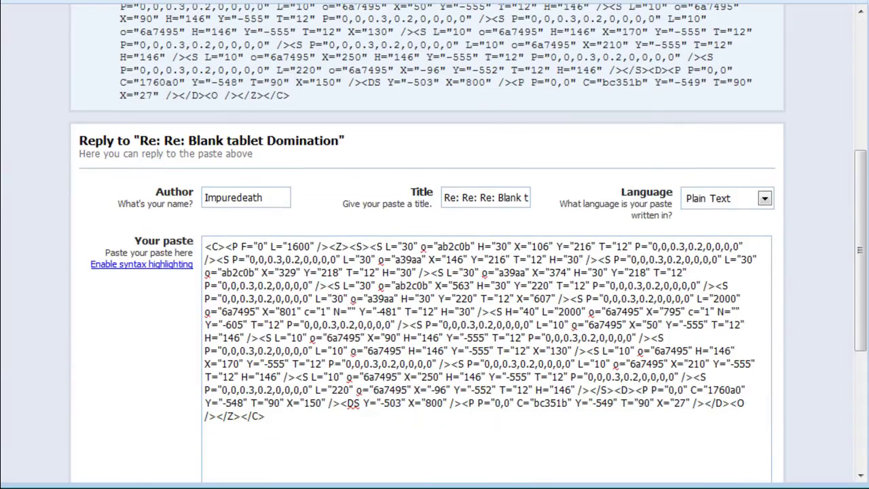
scroll(435, 271, "up", 6)
scroll(434, 272, "down", 8)
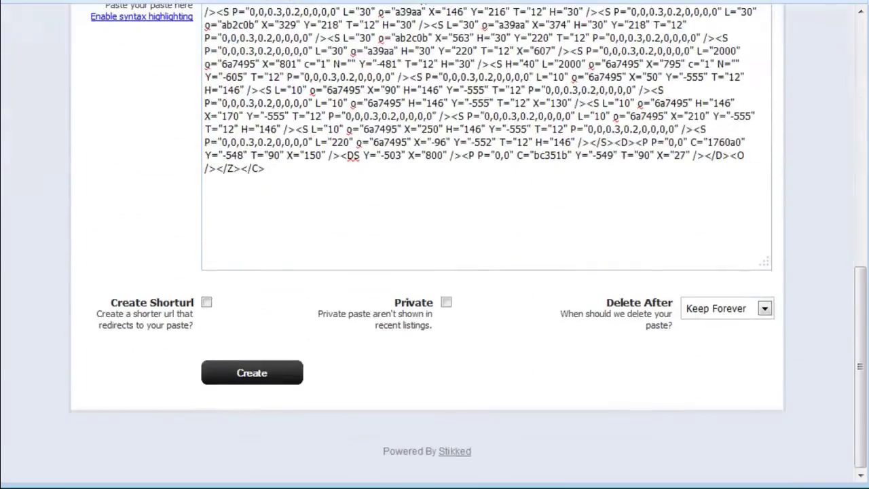
double_click(359, 142)
left_click(359, 197)
scroll(434, 272, "up", 3)
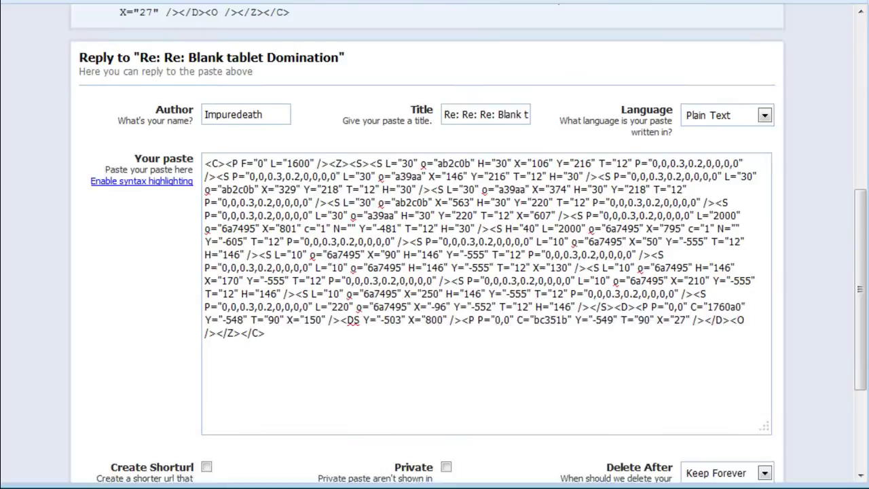
left_click_drag(266, 354, 204, 183)
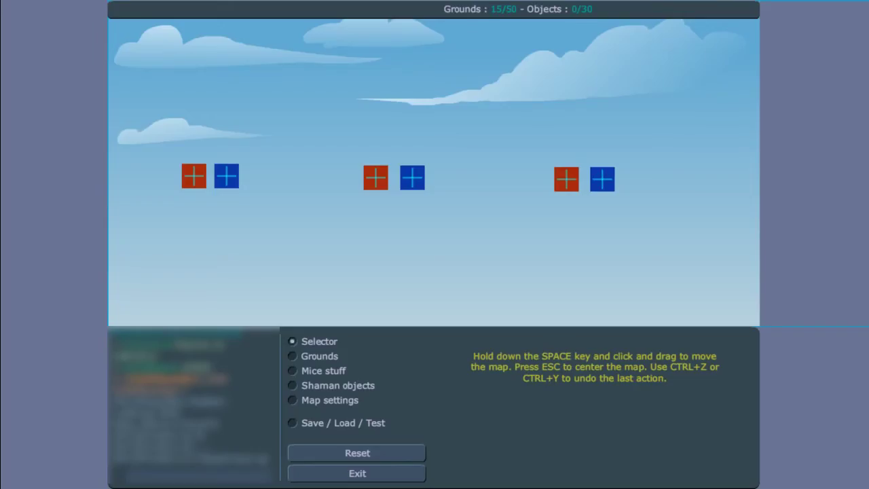
Step: Switch to the Transformice map editor and load the copied map XML into it
left_click(343, 423)
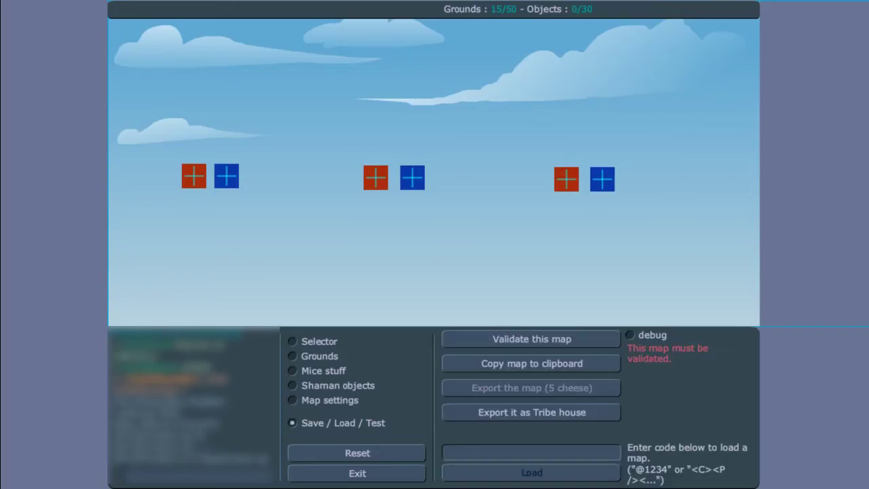
left_click(531, 453)
key("ctrl+v")
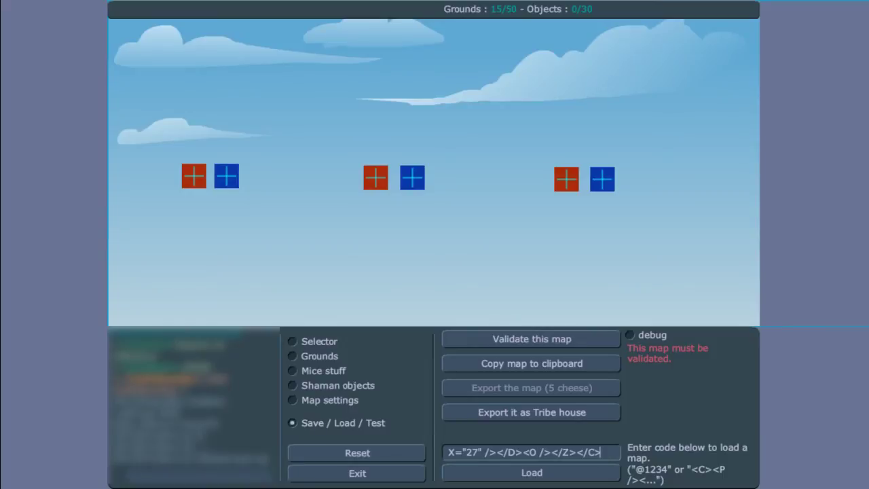
left_click(532, 473)
left_click(532, 472)
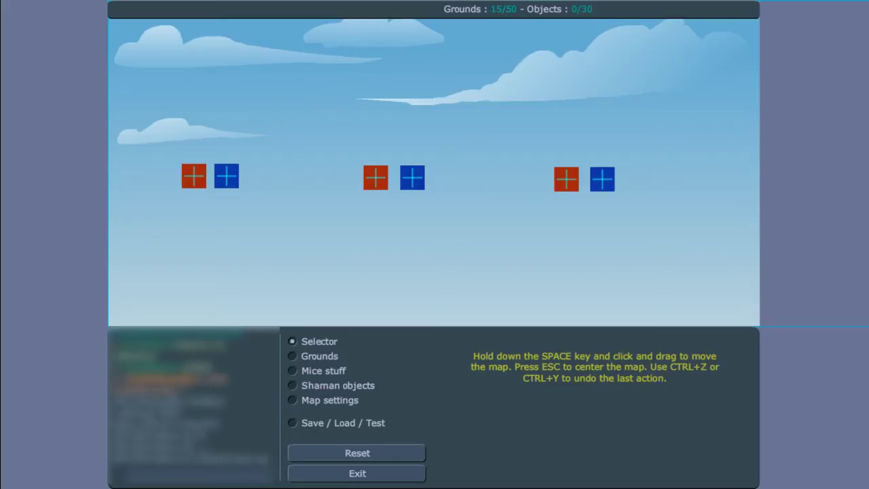
Step: Examine the off-screen flag mechanism and the three pairs of red and blue squares on the loaded map
left_click_drag(389, 23, 480, 486)
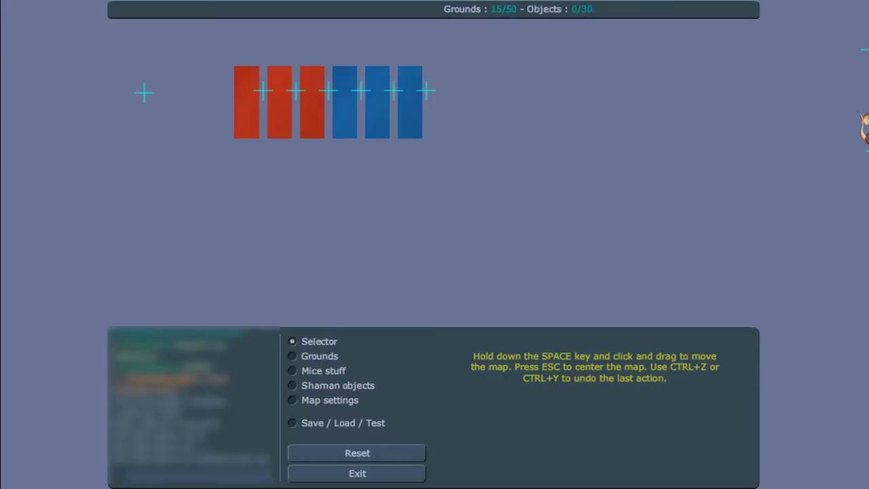
left_click_drag(407, 204, 517, 192)
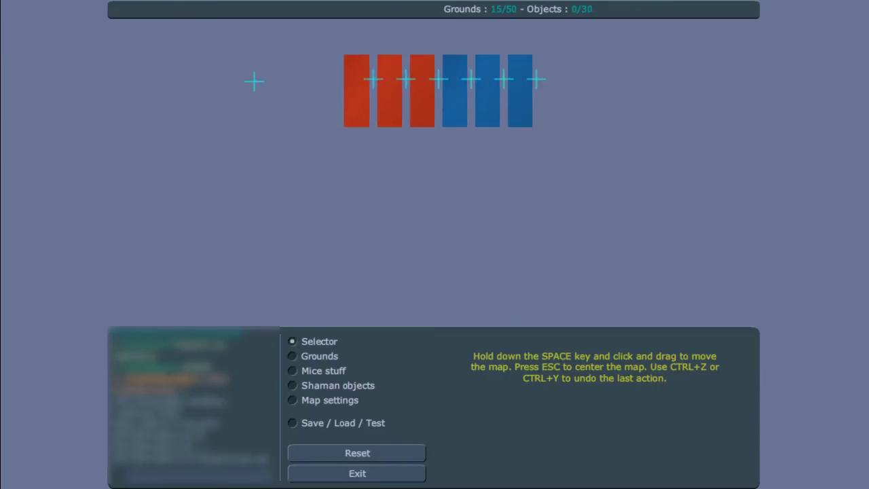
key("Escape")
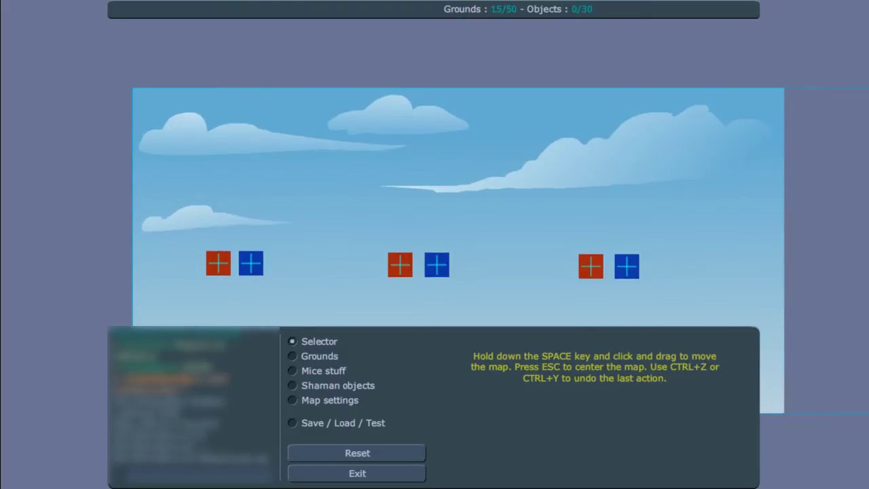
left_click_drag(407, 102, 529, 296)
left_click_drag(530, 116, 339, 274)
left_click_drag(407, 136, 507, 80)
left_click_drag(767, 448, 403, 36)
Step: Draw a grass ground about 1055 long and 65 high along the map's lower edge, starting at its left border
left_click(319, 355)
left_click(483, 429)
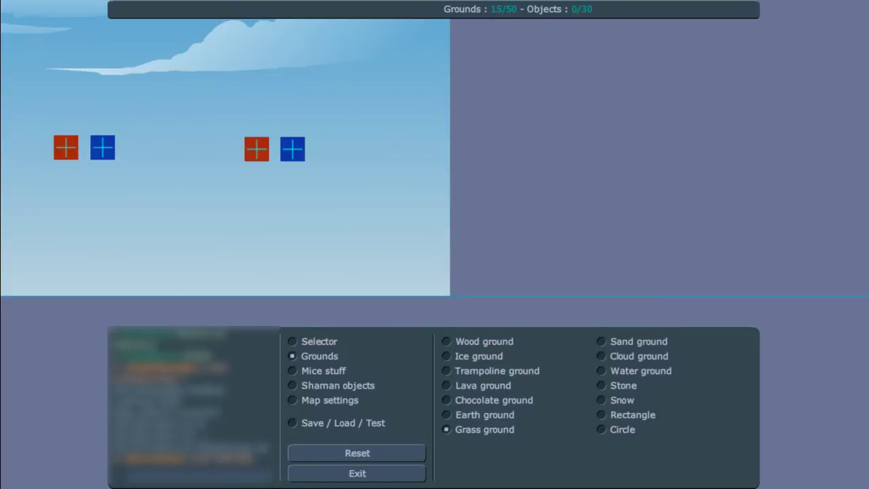
left_click_drag(276, 249, 608, 209)
left_click_drag(129, 211, 868, 263)
Step: Set the grass ground's length to 1600 and move it to about X 799, Y 373 so it spans the map
left_click(319, 341)
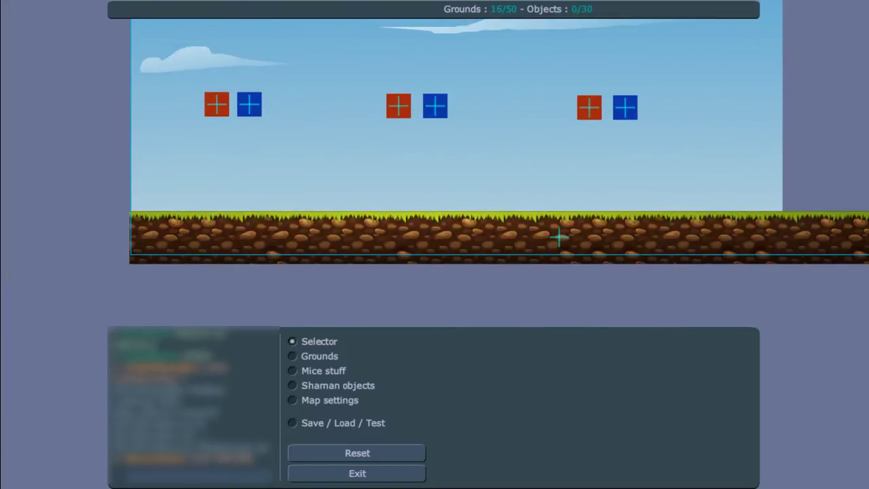
left_click(359, 239)
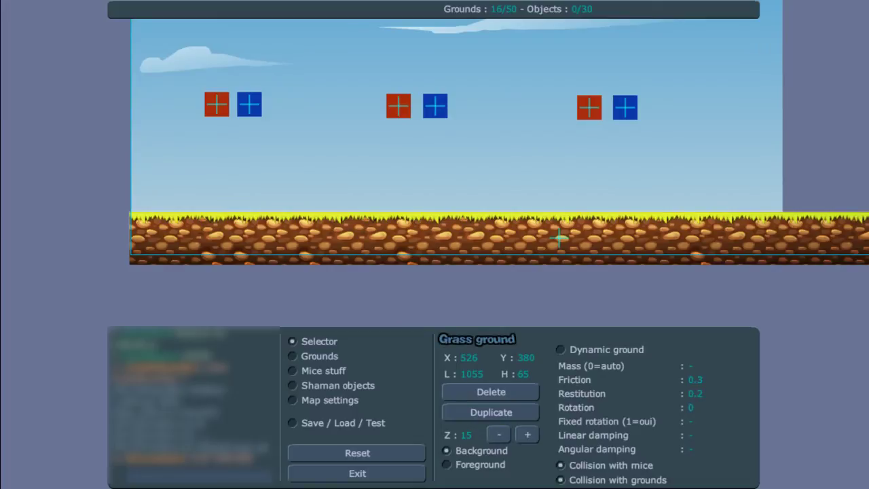
left_click_drag(466, 374, 471, 374)
type("6")
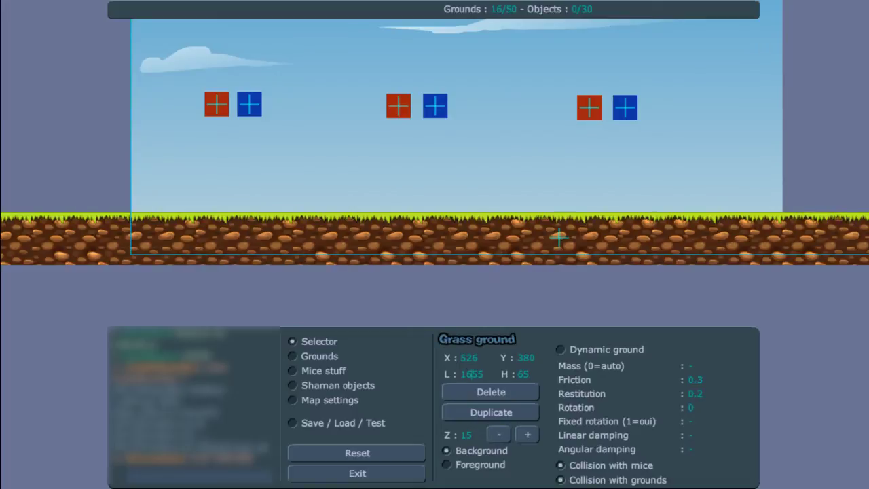
left_click_drag(360, 239, 534, 232)
left_click_drag(484, 374, 471, 374)
type("00")
left_click_drag(733, 231, 782, 232)
key("space")
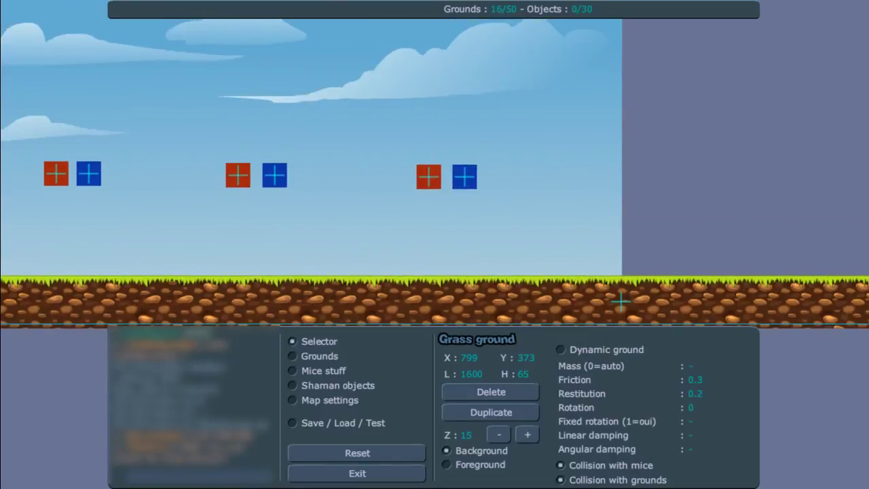
Step: Stack the first red and blue squares on the grass at about X 136, Y 327 and the second pair at about X 799, Y 326
left_click_drag(56, 173, 80, 263)
left_click(80, 290)
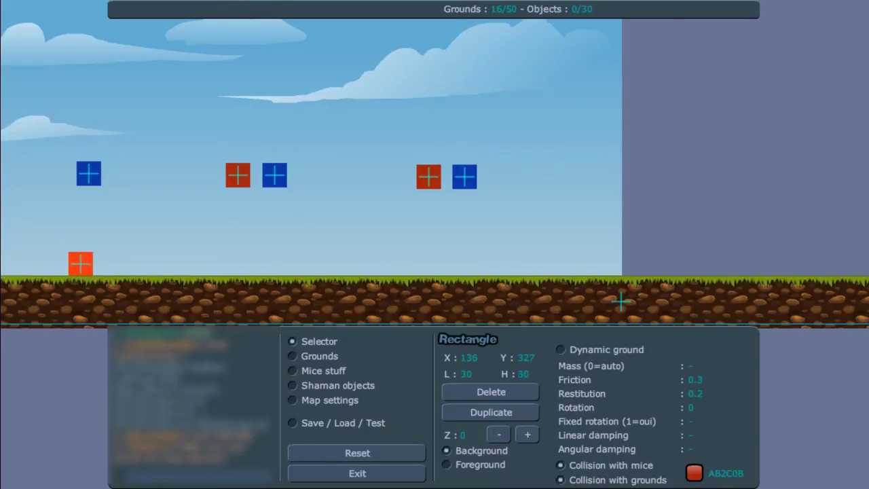
left_click_drag(88, 174, 81, 264)
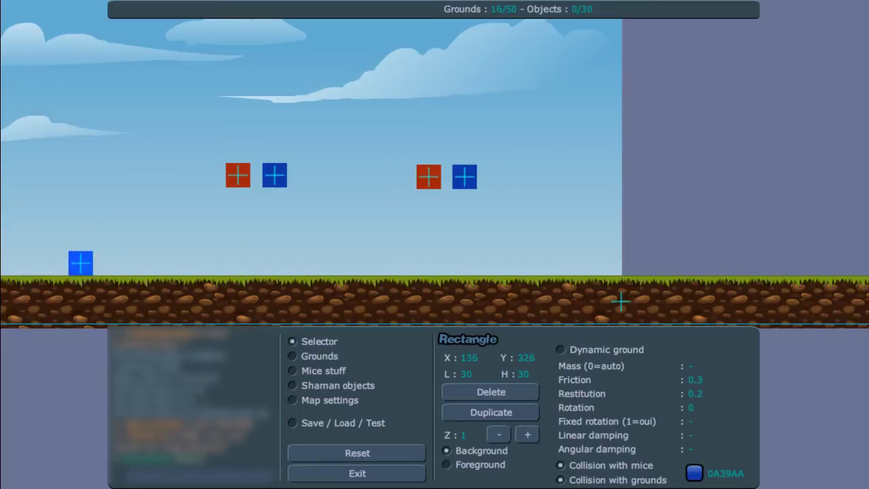
left_click_drag(237, 175, 620, 263)
left_click_drag(274, 175, 620, 263)
Step: Stack the third pair of red and blue squares on the grass near the map's right end, at about X 1540, Y 326
left_click_drag(611, 203, 255, 176)
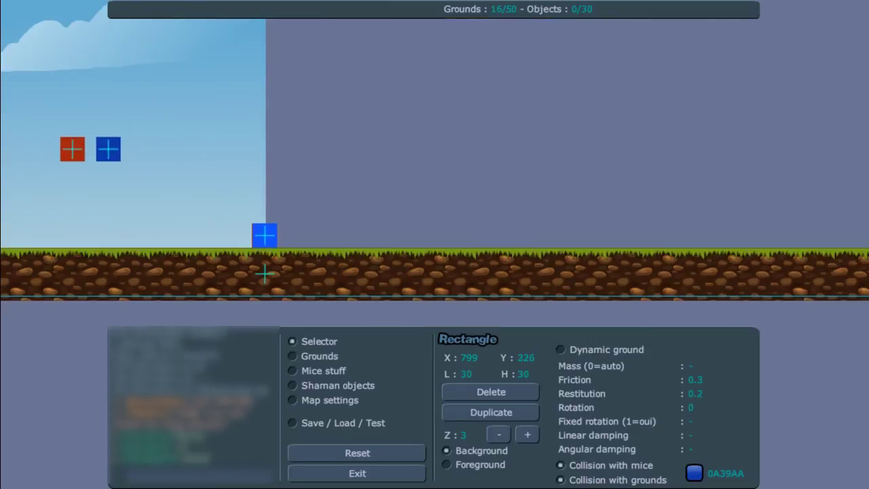
left_click_drag(73, 149, 867, 235)
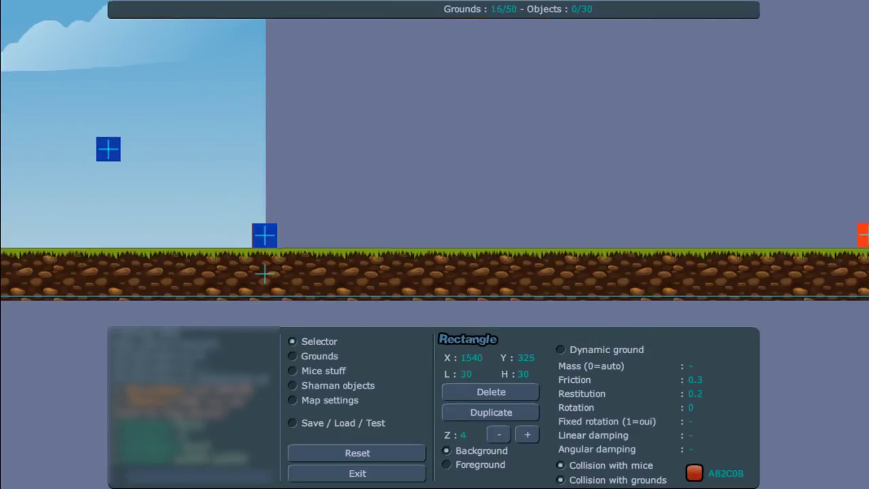
left_click_drag(108, 149, 863, 235)
Step: Sink the first blue and red squares into the grass ground by setting the Y position of each to 367
left_click_drag(204, 170, 831, 121)
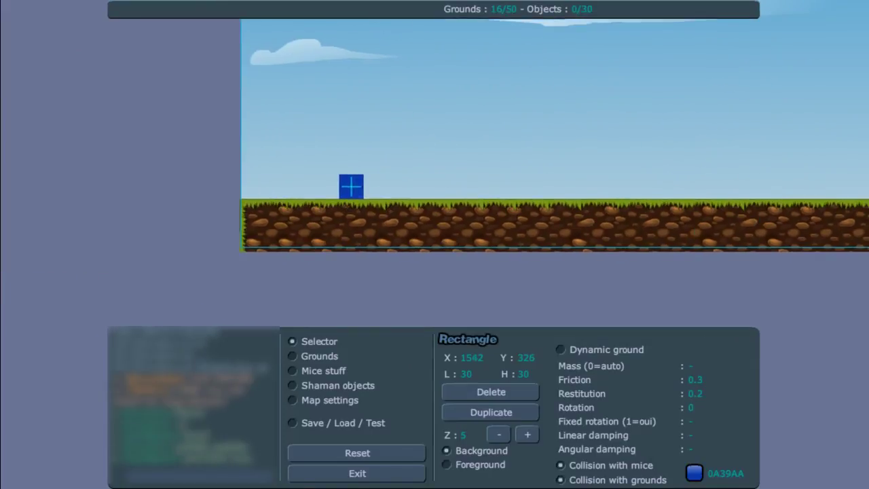
left_click(352, 187)
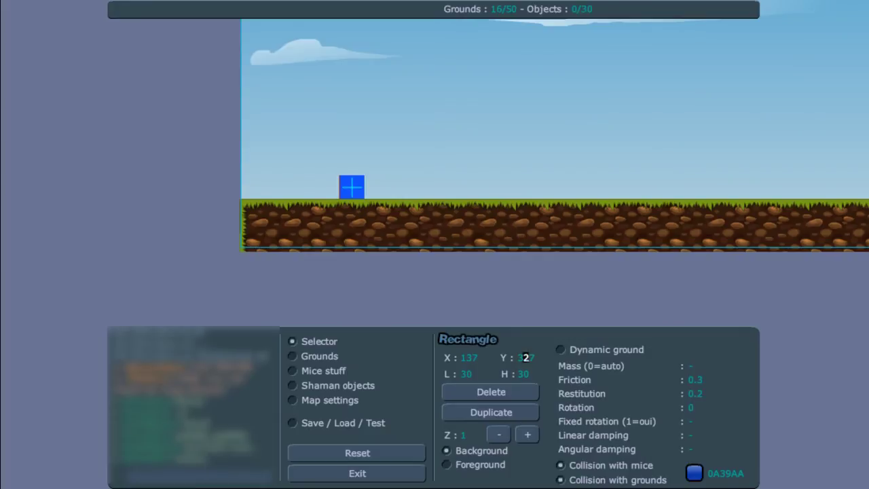
left_click(525, 358)
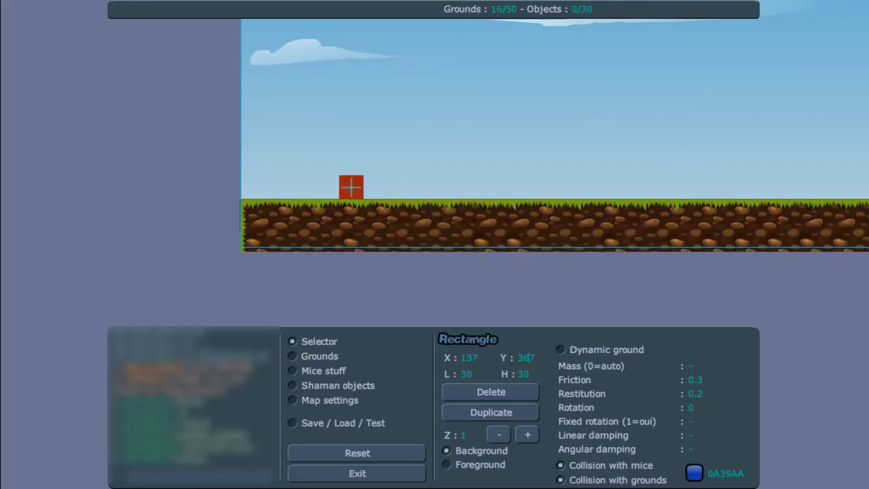
left_click(351, 188)
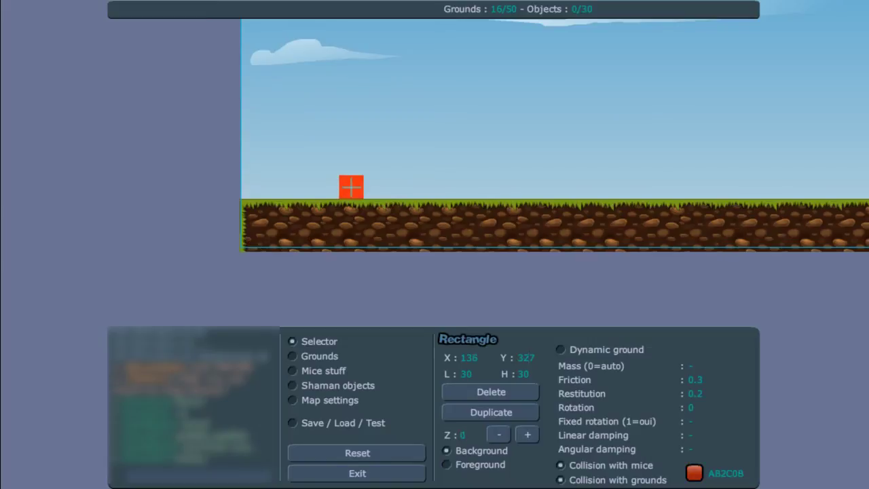
left_click_drag(523, 358, 529, 358)
type("6")
Step: Sink the middle blue and red squares into the grass ground by setting their Y position to 366
left_click_drag(556, 149, 301, 178)
left_click(633, 215)
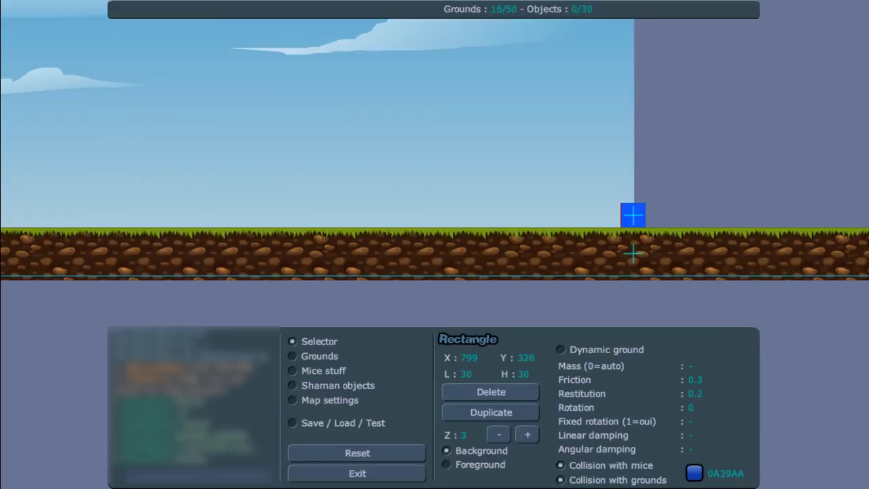
left_click(632, 215)
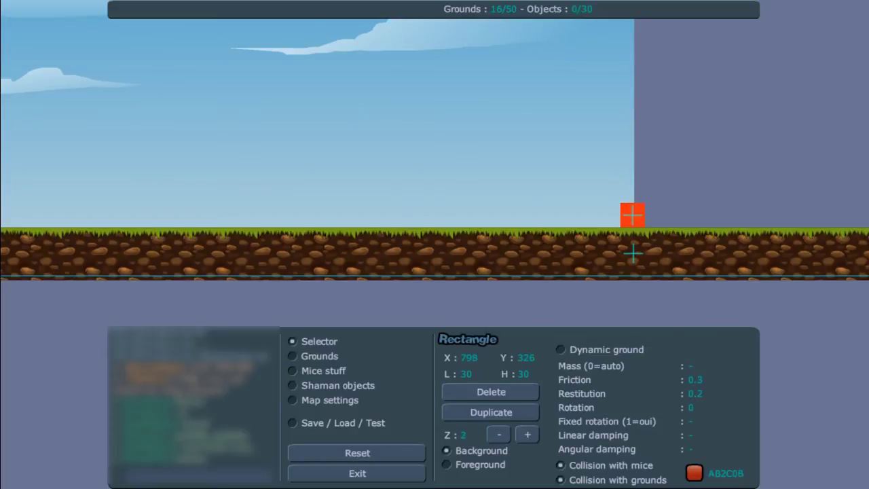
left_click_drag(529, 357, 523, 358)
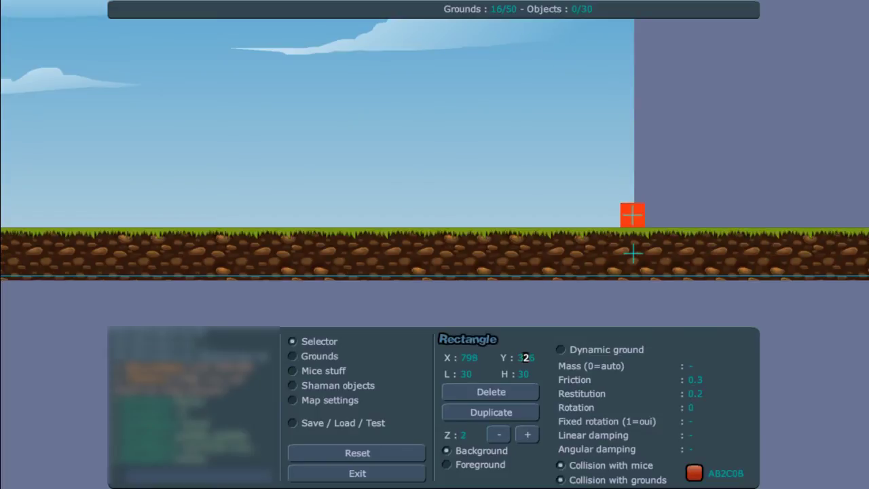
type("6")
Step: Sink the last pair of squares near the map's right end into the grass, setting Y to 366 for blue and 365 for red
left_click_drag(706, 149, 320, 157)
left_click_drag(246, 260, 133, 260)
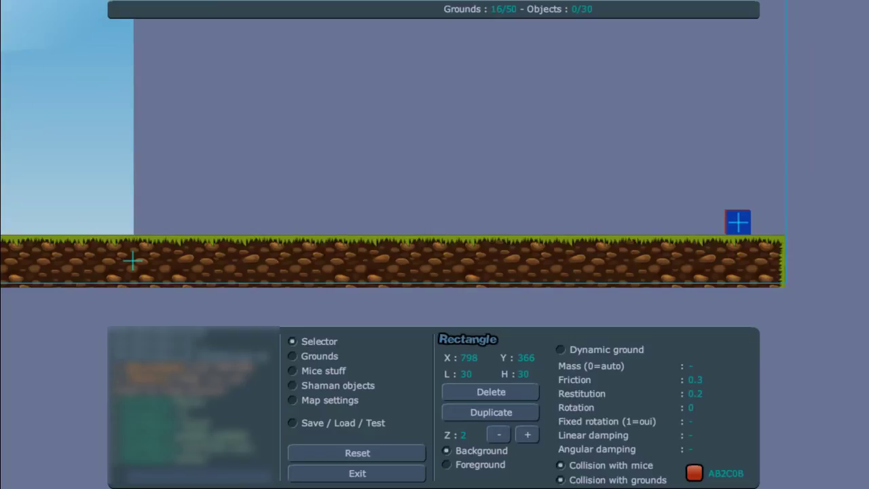
left_click(738, 223)
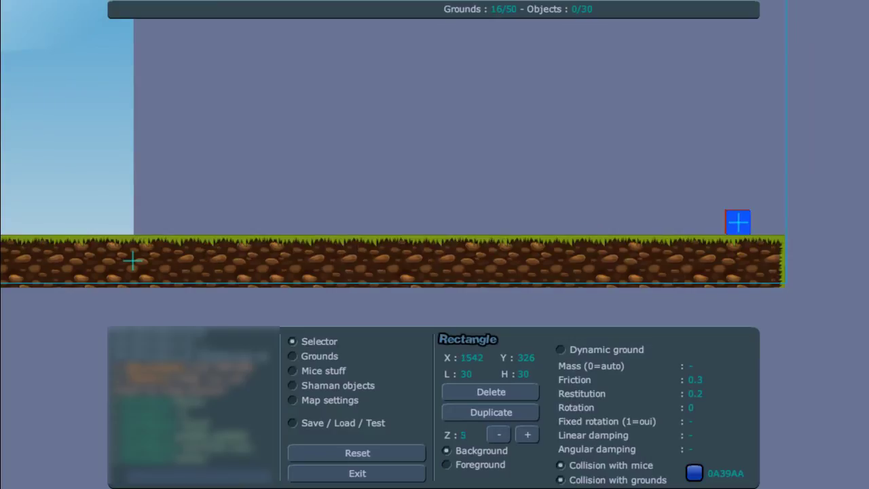
left_click_drag(529, 358, 524, 358)
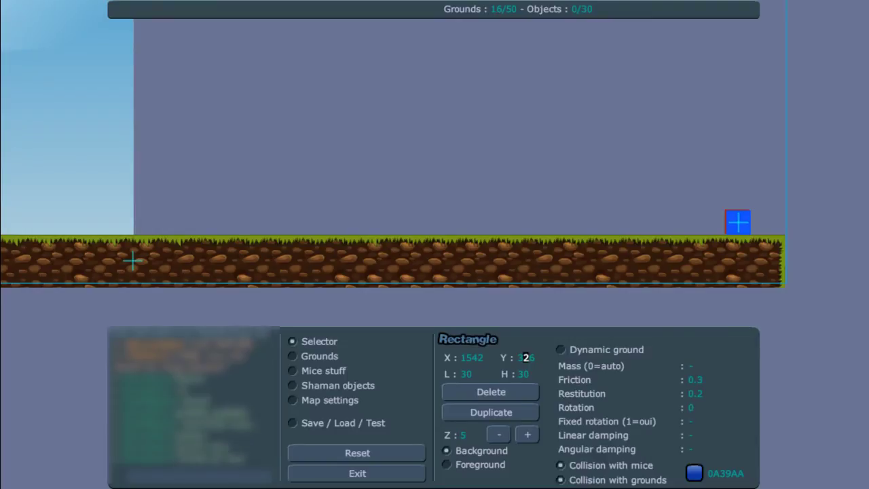
type("4")
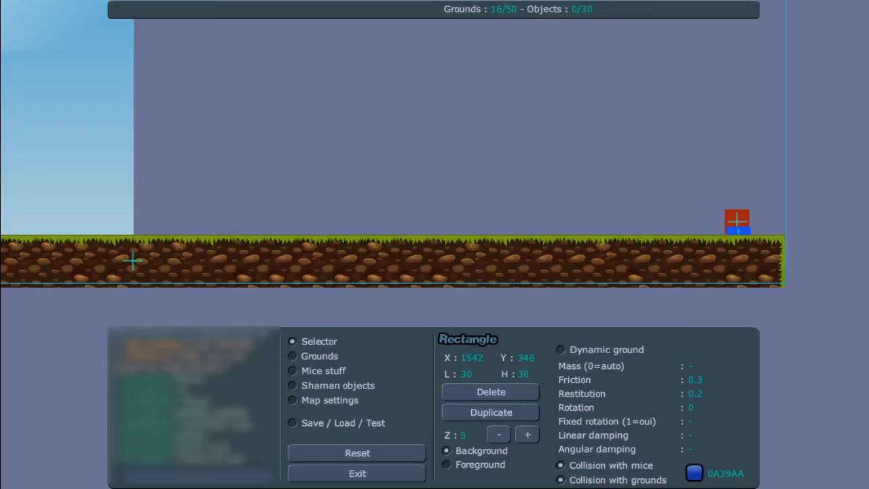
key("shift+Left")
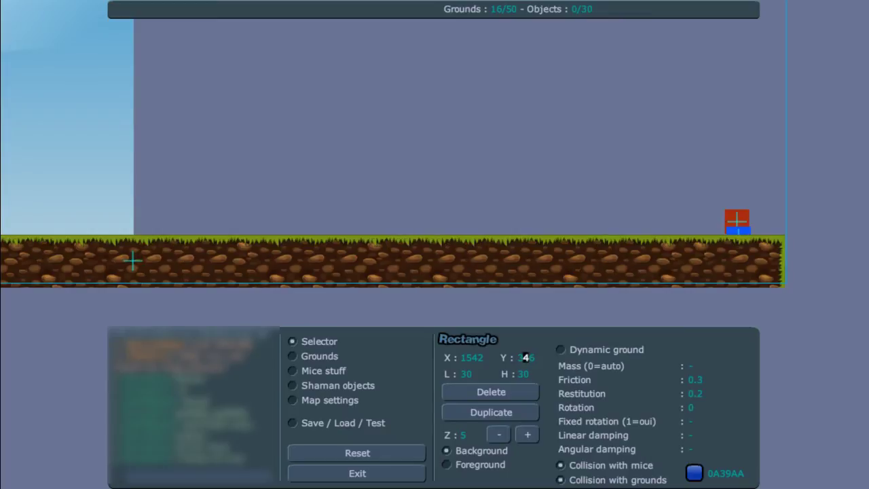
type("6")
left_click(736, 221)
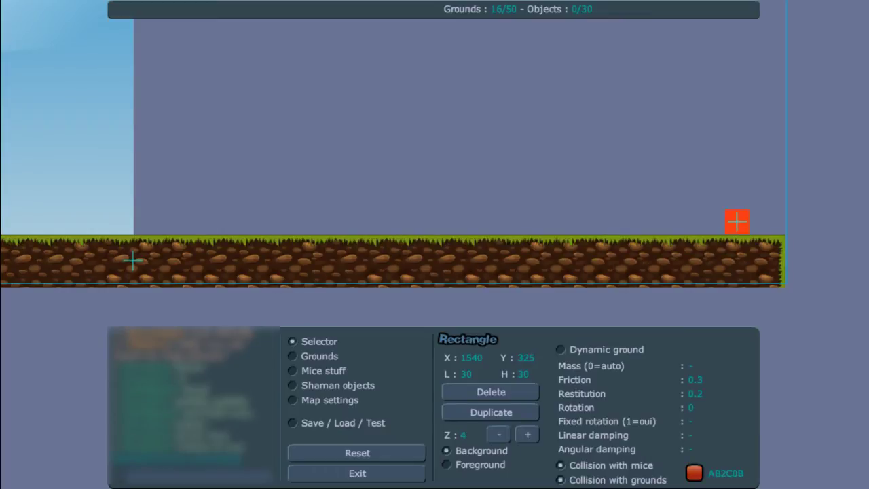
key("shift+Left")
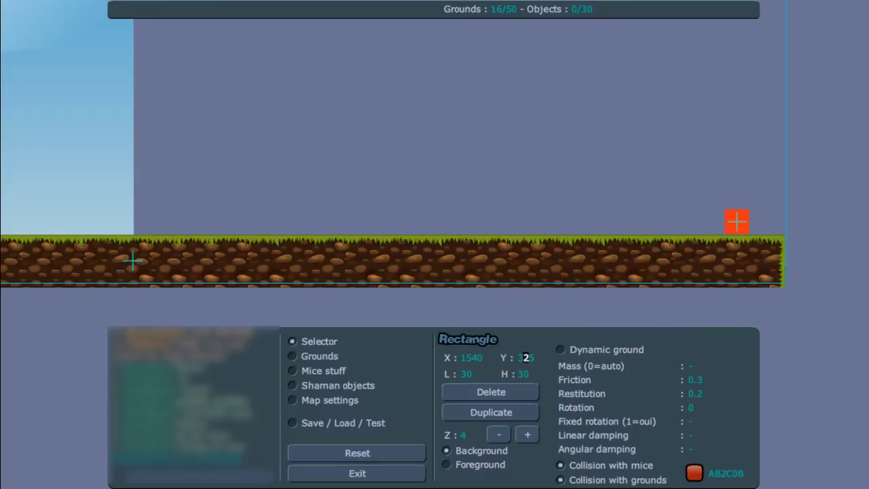
type("6")
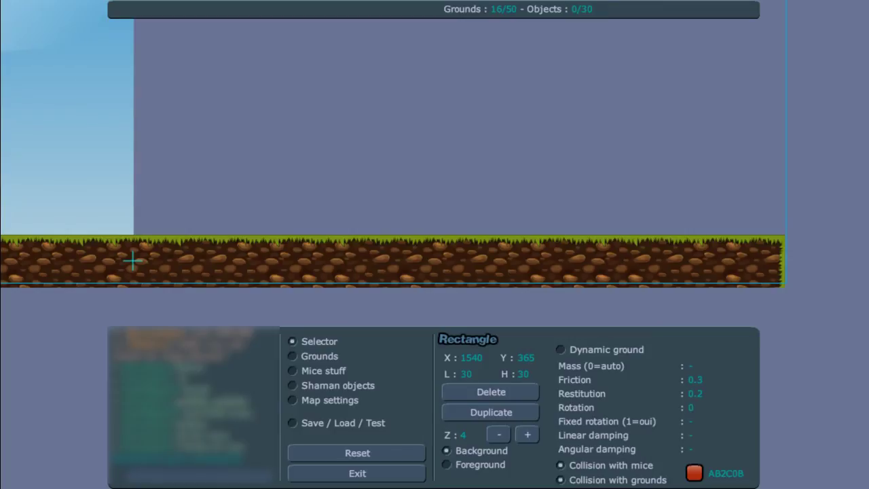
Step: Open the map's save and load options, and switch to the Colorjoint Object Generator page in the browser
left_click_drag(272, 163, 734, 174)
left_click(337, 423)
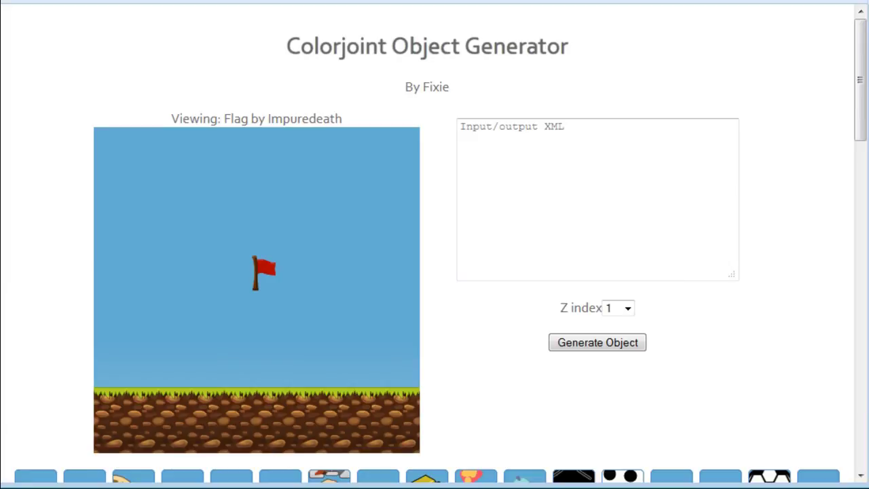
key("F11")
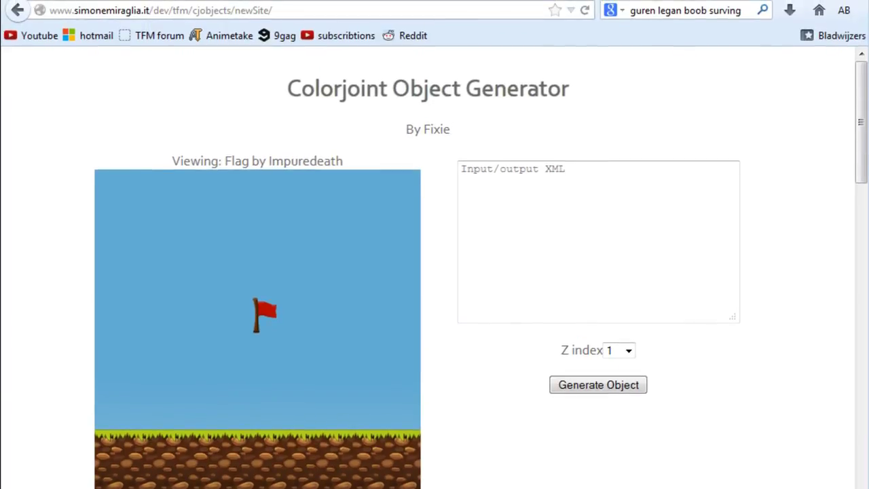
key("F11")
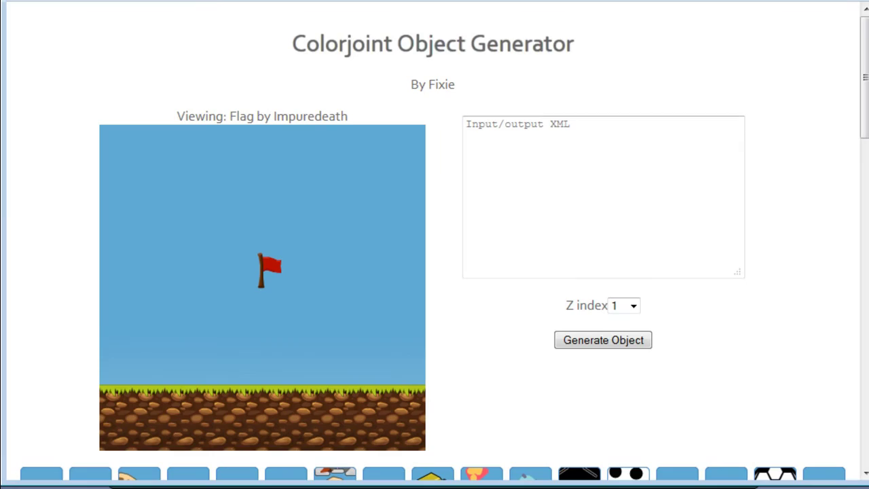
left_click_drag(864, 77, 864, 317)
scroll(434, 244, "down", 2)
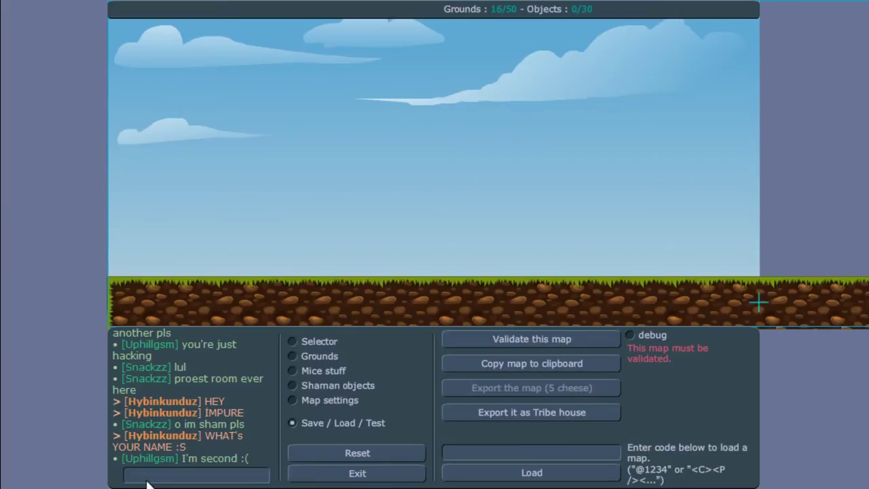
Step: Return to the Colorjoint Object Generator and clear the XML from its input/output box
left_click(147, 483)
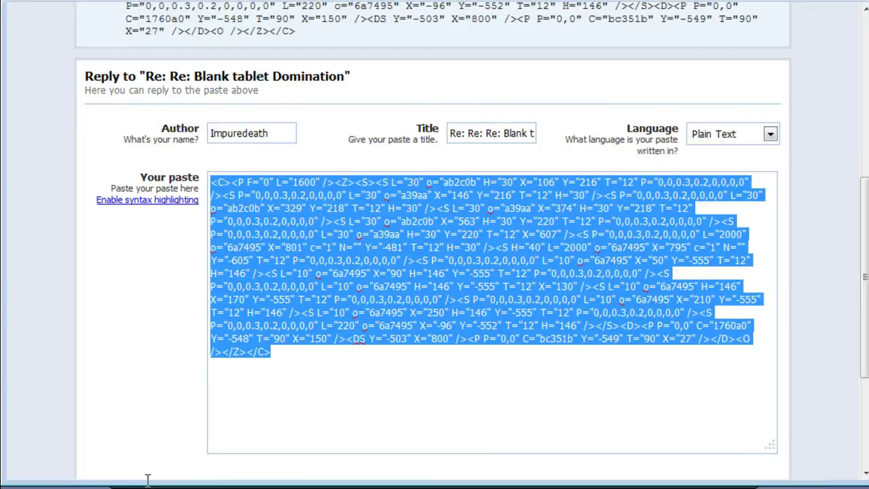
left_click(401, 234)
left_click(146, 484)
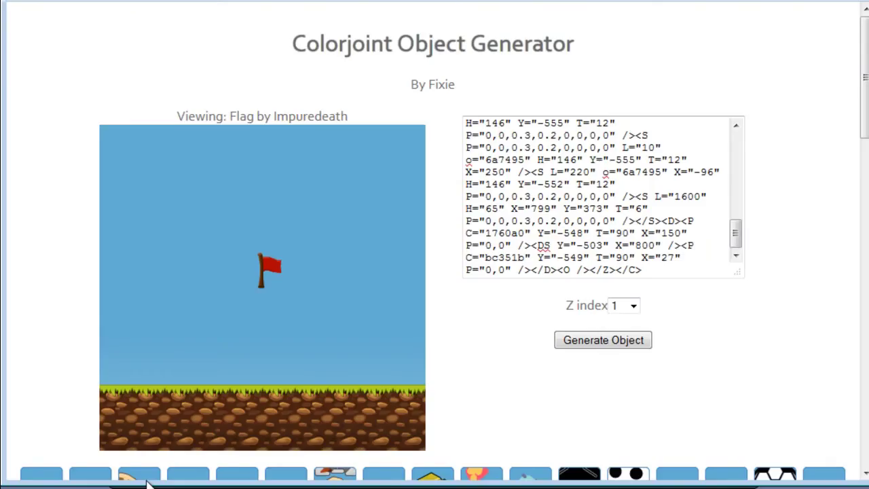
key("ctrl+a")
key("BackSpace")
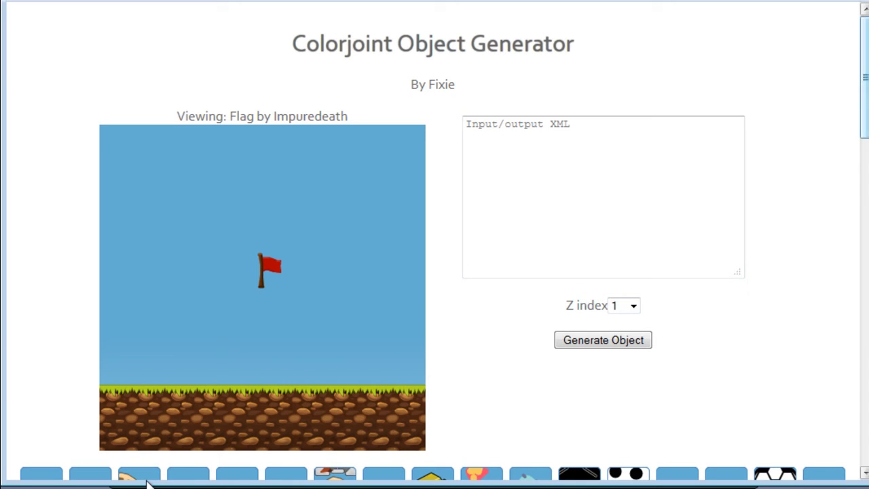
Step: With the red Flag object chosen, paste the map XML into the generator and generate the flag at Z index 1
scroll(147, 482, "down", 15)
scroll(146, 481, "down", 1)
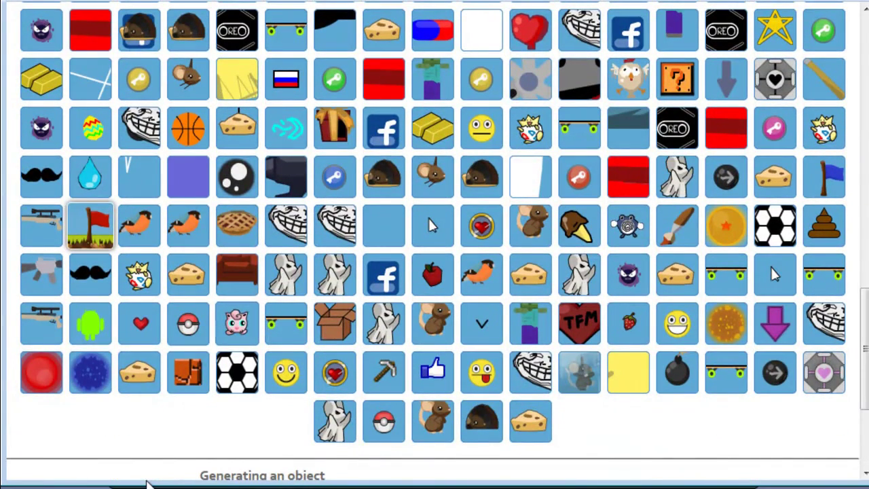
scroll(146, 482, "up", 15)
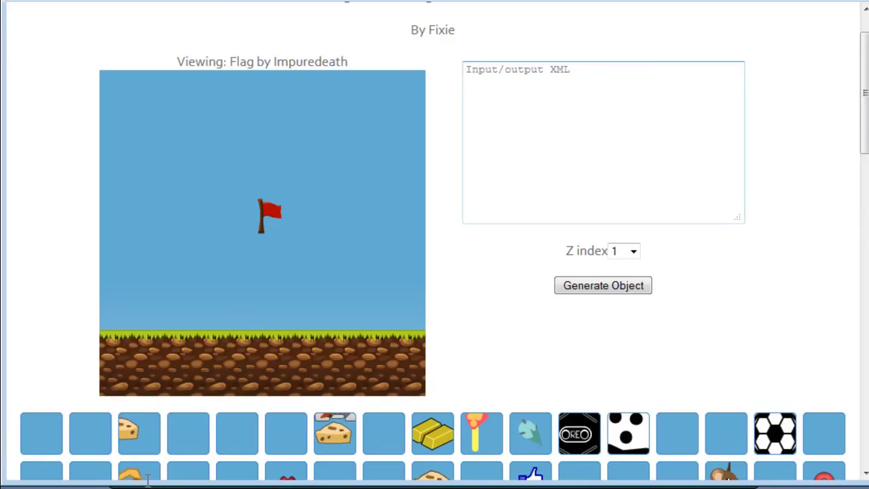
key("ctrl+v")
key("Tab")
key("Tab")
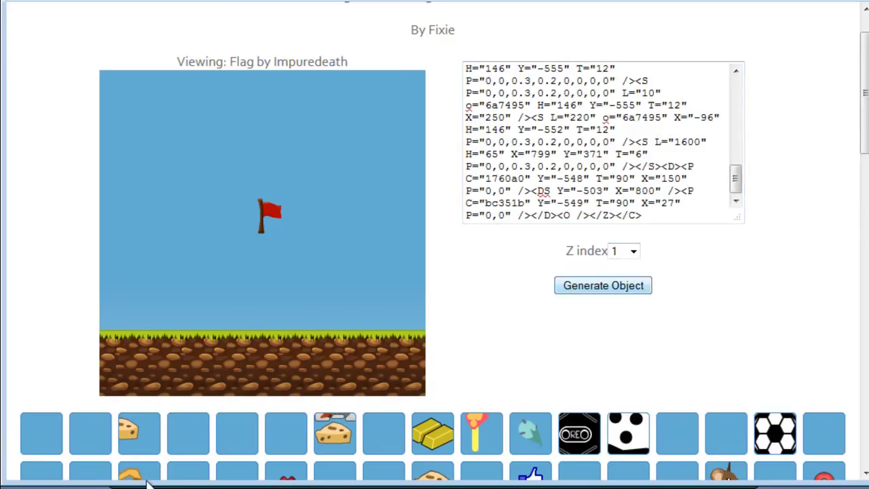
left_click(603, 285)
Step: Generate the red flag for the two remaining red squares at Z index 2 and 3
left_click(634, 251)
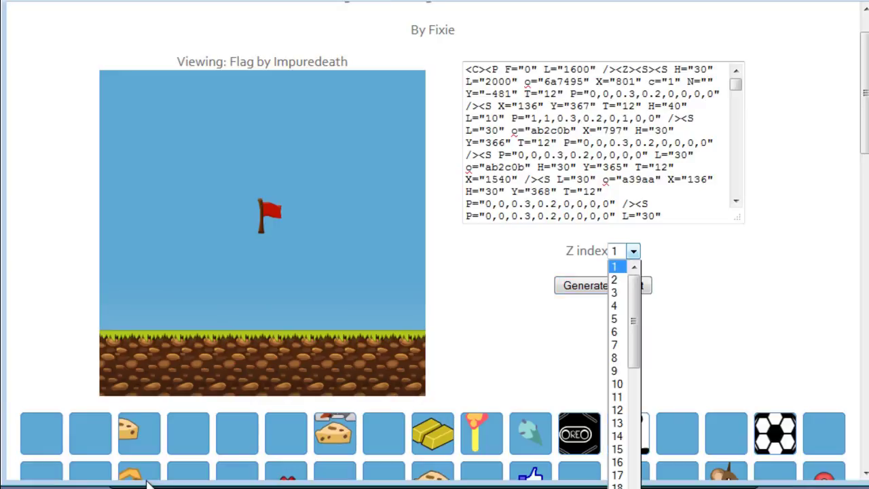
key("Return")
key("alt+Down")
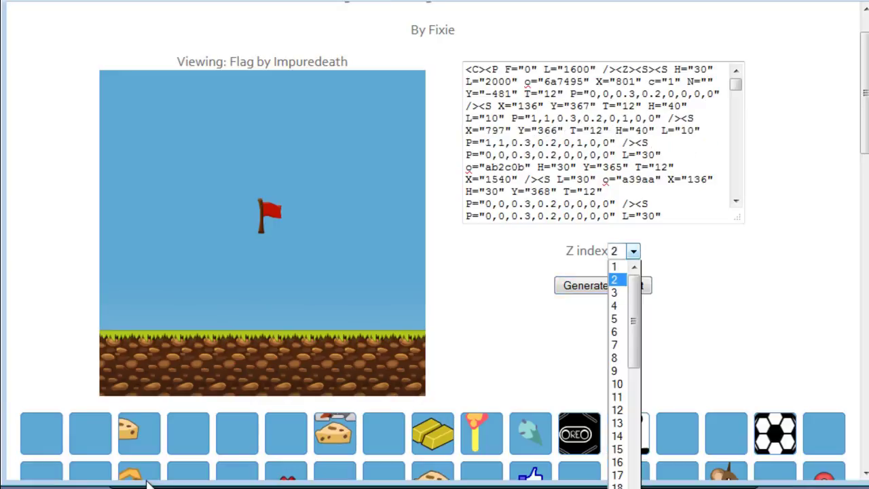
key("Down")
key("Return")
key("Tab")
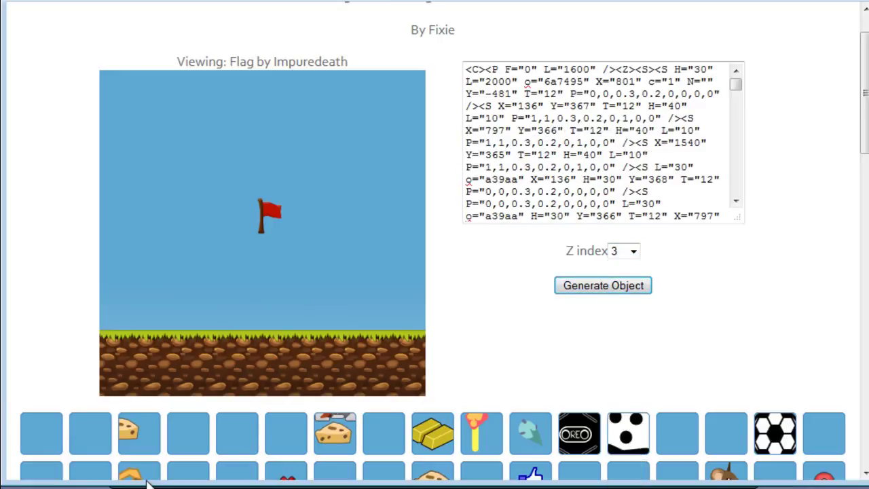
Step: Choose the Blue Flag object from the gallery and generate it at Z index 4
left_click_drag(864, 95, 864, 341)
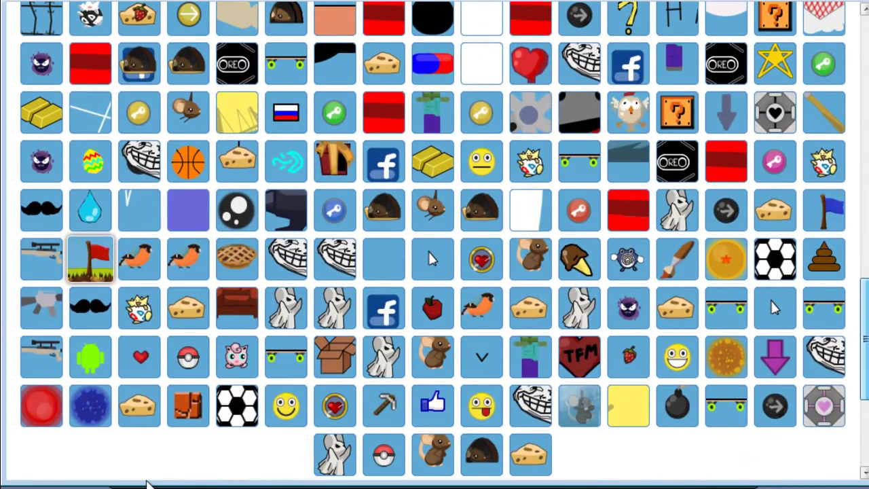
key("Page_Up")
key("Page_Up")
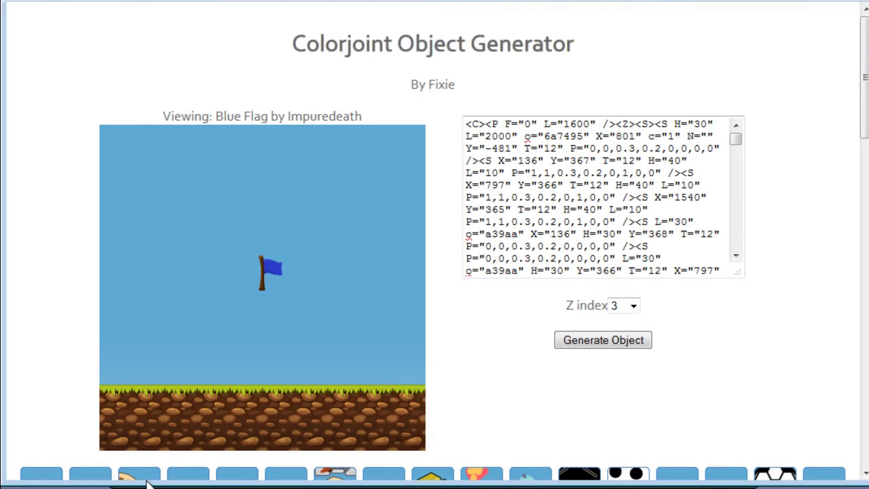
left_click(634, 306)
left_click(617, 82)
left_click(603, 340)
Step: Generate the blue flag for the two remaining blue squares at Z index 6 and 5
key("shift+Tab")
key("alt+Down")
key("Down")
key("Down")
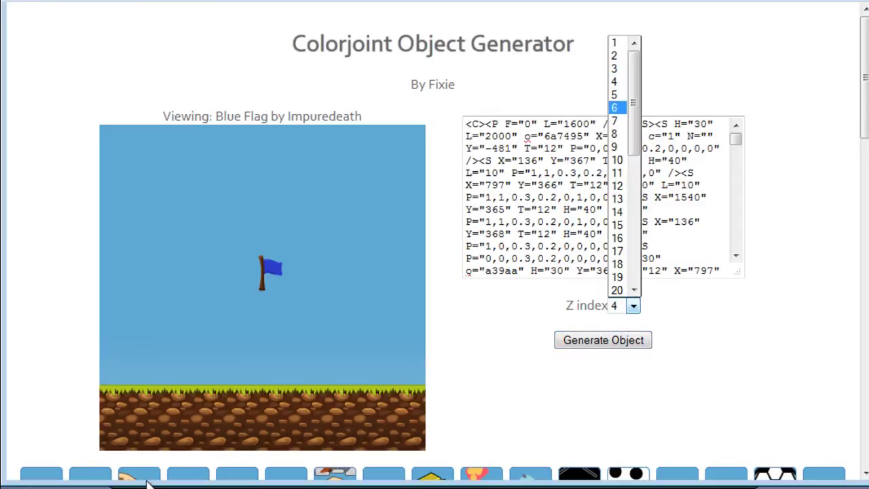
key("Return")
key("Tab")
key("shift+Tab")
key("alt+Down")
key("Up")
key("Return")
key("Tab")
key("Return")
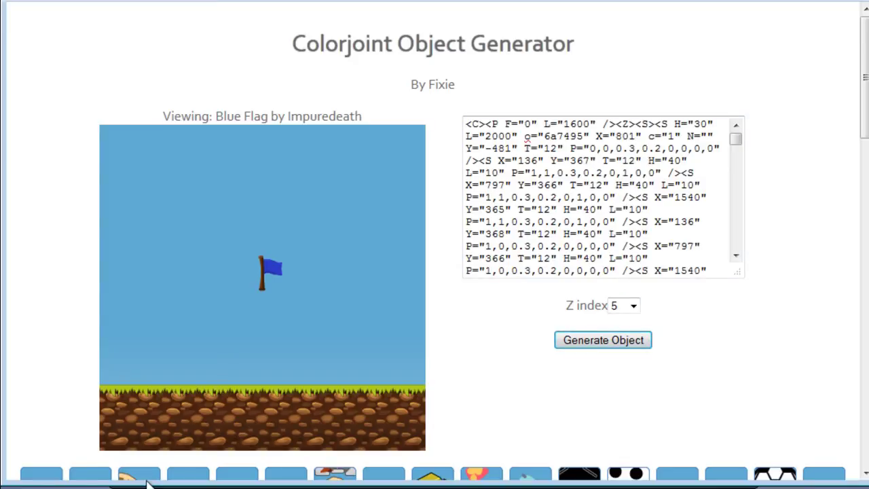
Step: Copy the complete generated XML, switch back to the Transformice editor and load it as the map
double_click(547, 185)
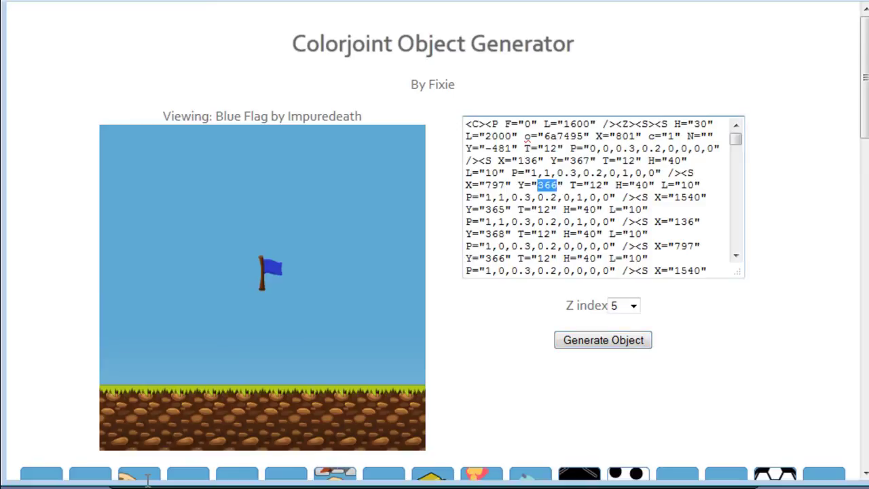
key("ctrl+a")
key("alt+Tab")
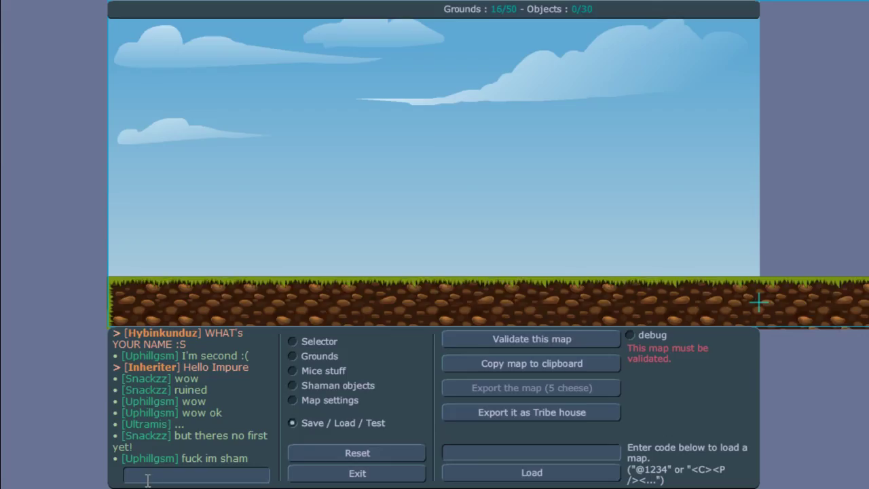
key("ctrl+v")
key("Return")
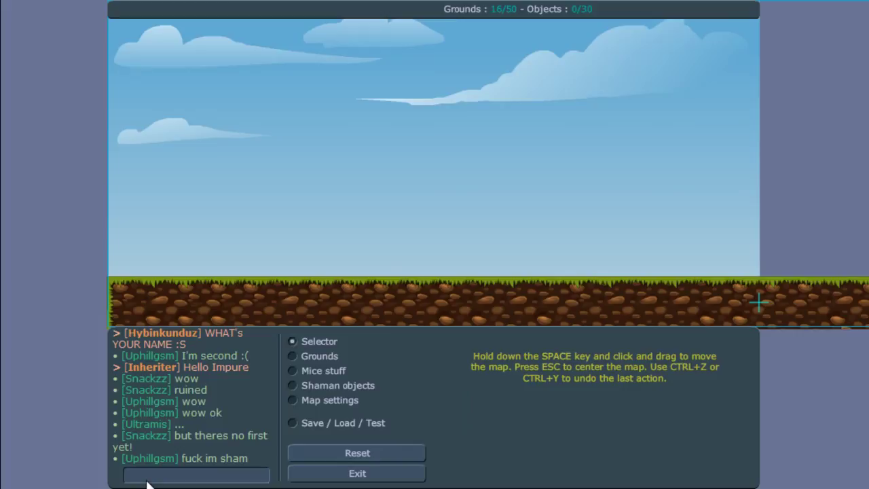
Step: Place a mice spawn on the grass ground, between the first and middle flag pairs
left_click(323, 370)
left_click(482, 370)
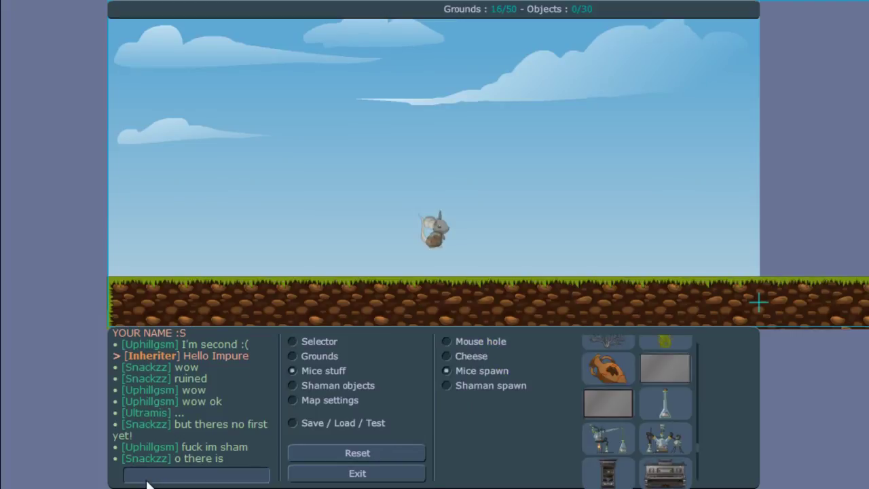
left_click(393, 258)
Step: Start the map validation, run the mouse into the first pair of flags to test them, and return to the editor
left_click(343, 423)
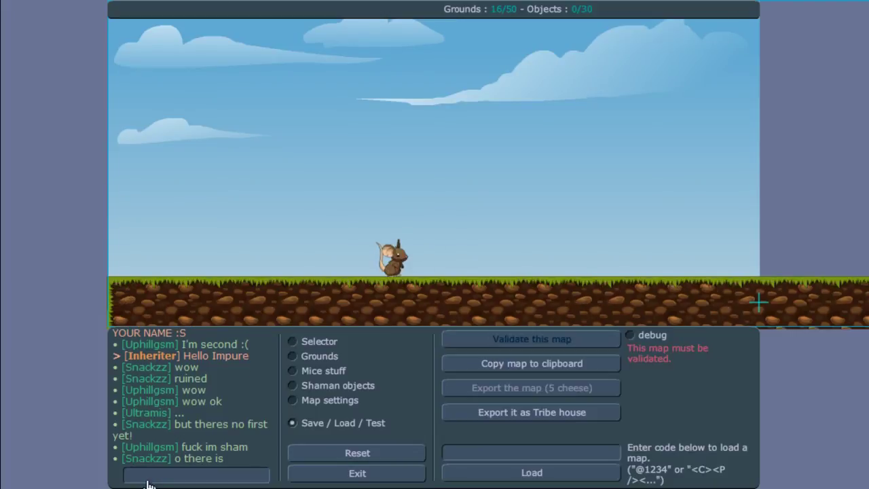
left_click(534, 337)
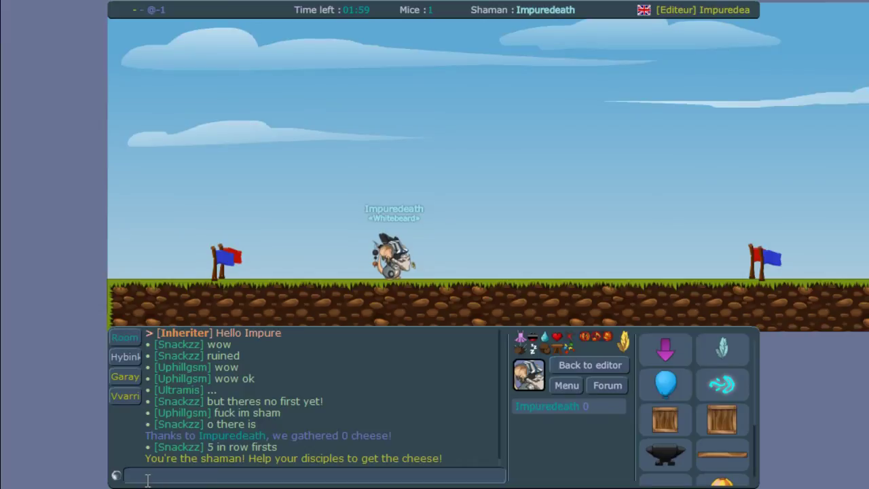
key("Left")
key("Up")
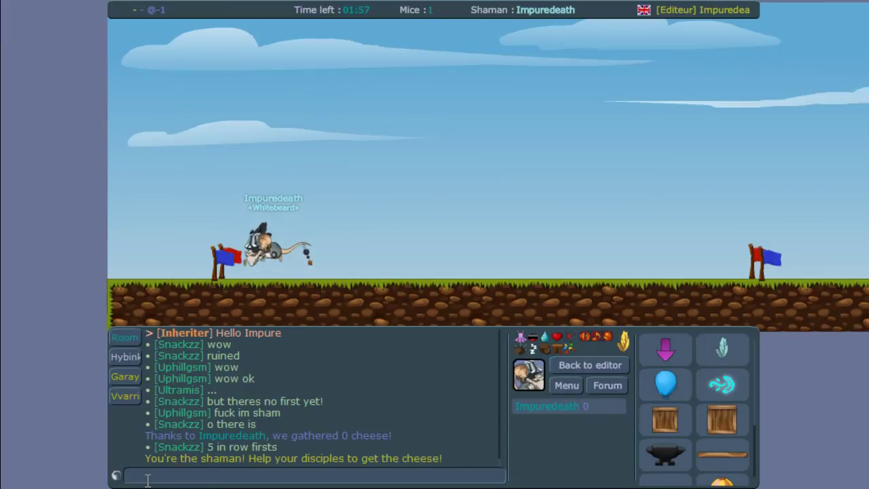
key("Up")
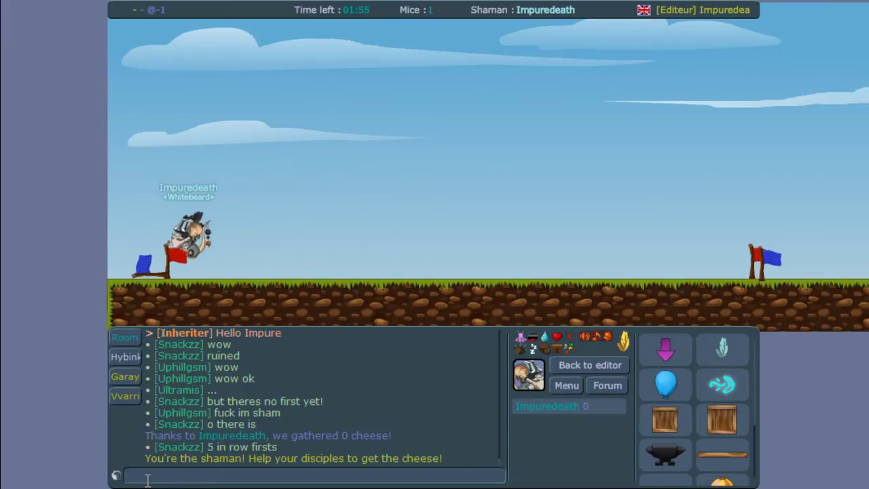
key("Right")
key("Up")
key("Delete")
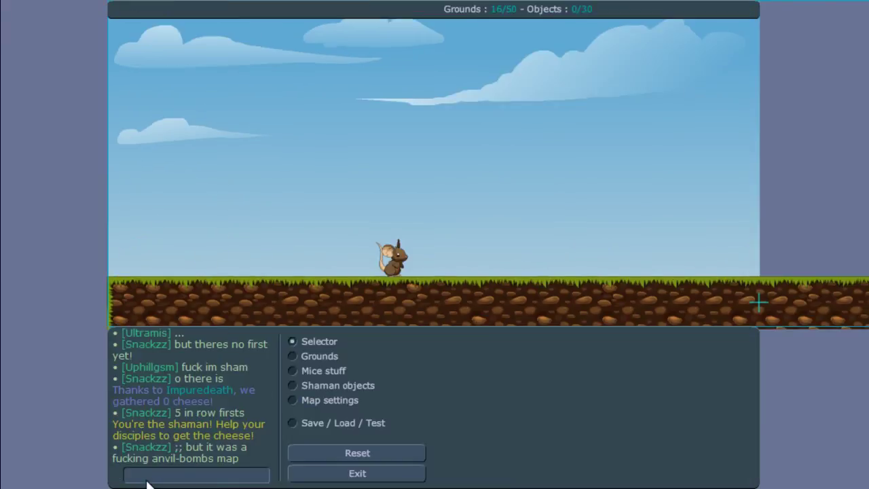
Step: Move the grass ground up to X 801, Y 296 so the black rectangles under it are exposed
key("Down")
key("Left")
key("Right")
key("Up")
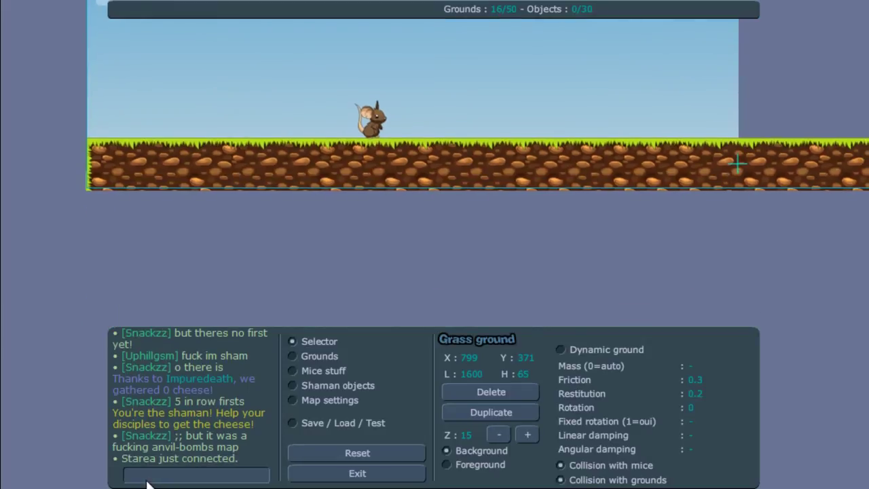
left_click_drag(435, 164, 434, 104)
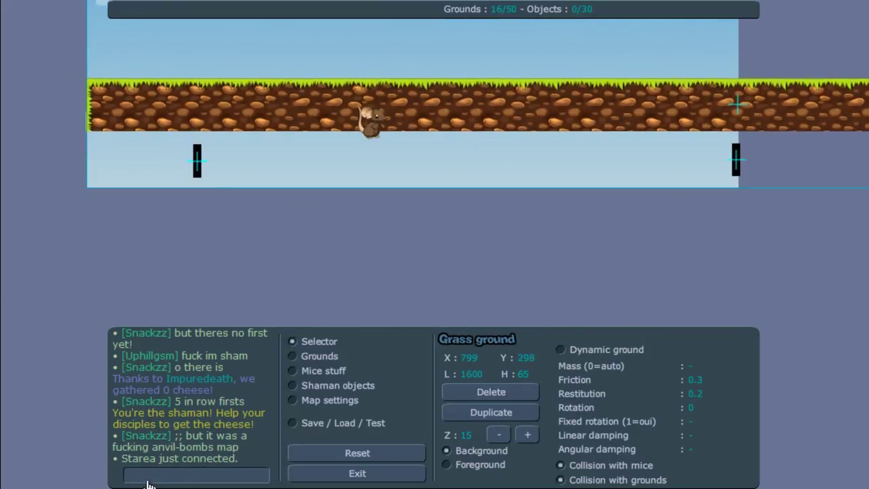
key("Up")
key("Up")
key("Right")
key("Right")
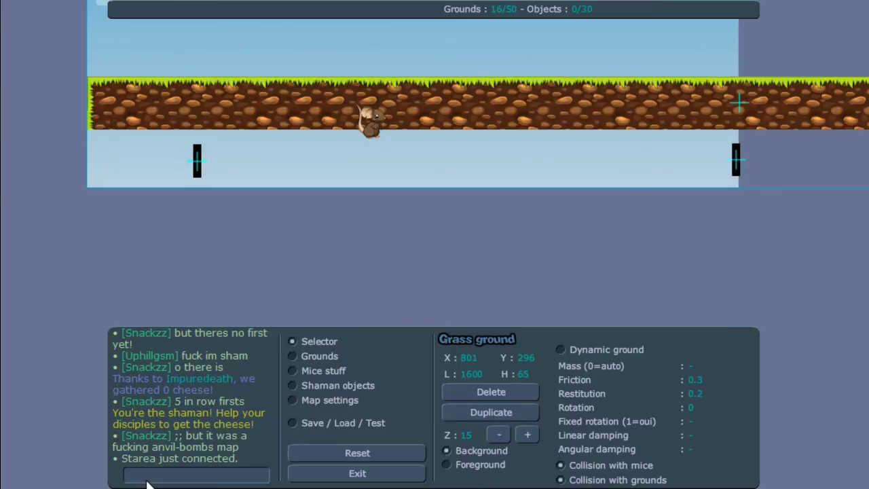
Step: Set fixed rotation to 1 on the Z 4 rectangle of the first pair and resize it to 30 by 30
left_click_drag(781, 258, 392, 278)
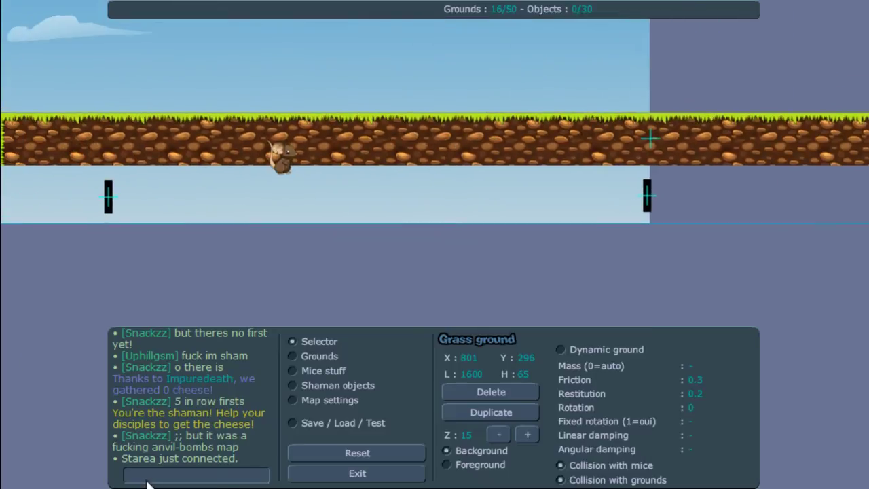
left_click(107, 197)
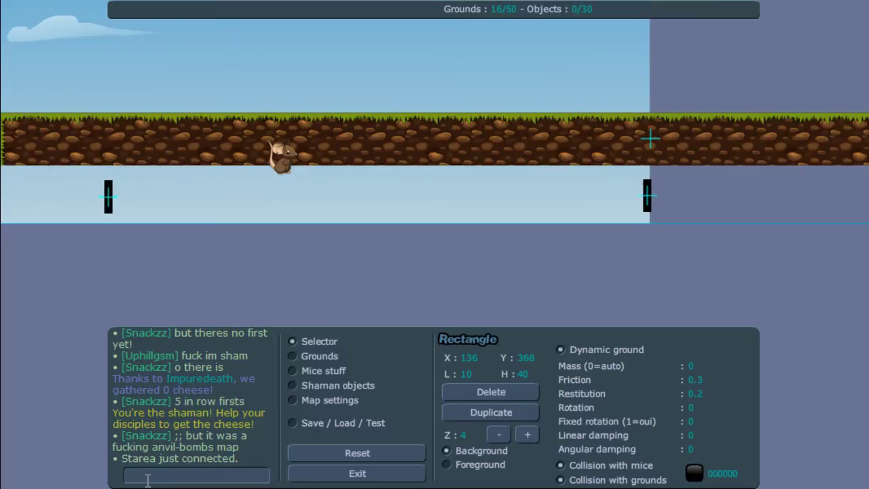
type("1")
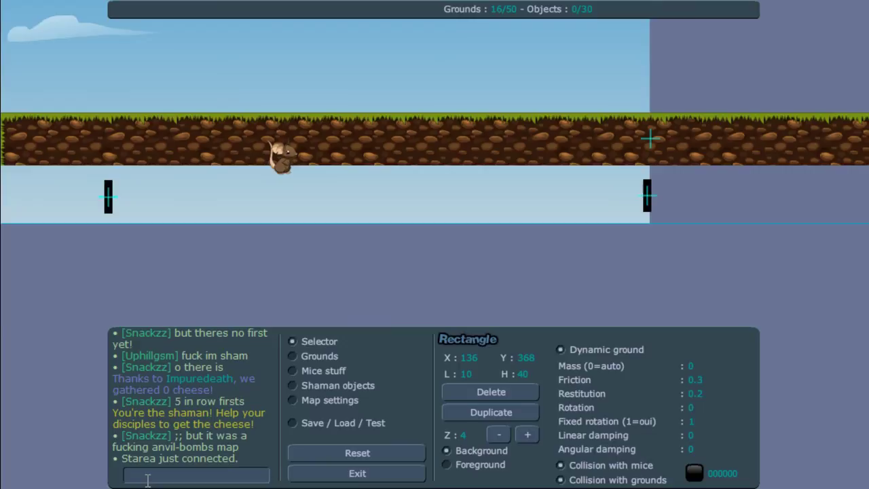
left_click_drag(473, 374, 458, 374)
type("3")
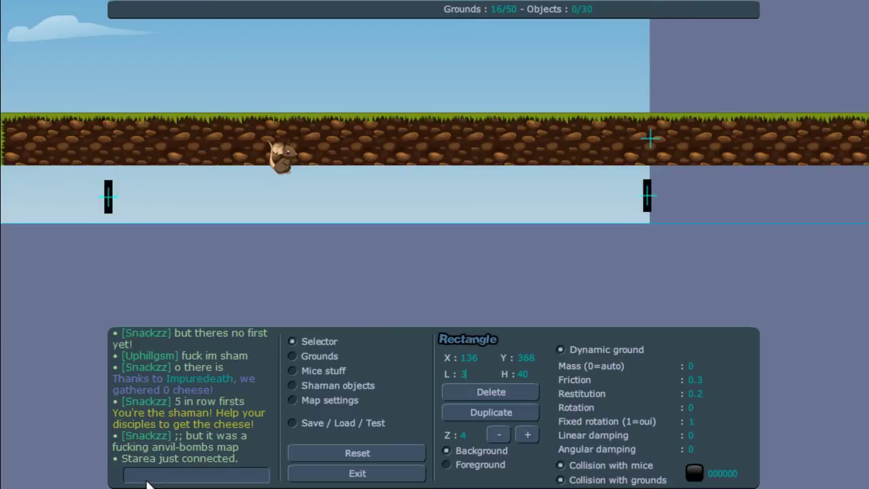
type("0")
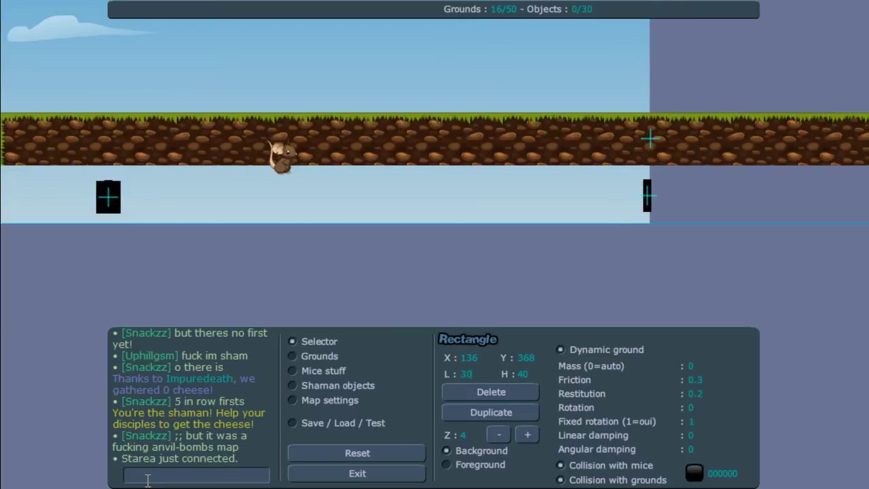
key("Tab")
type("3")
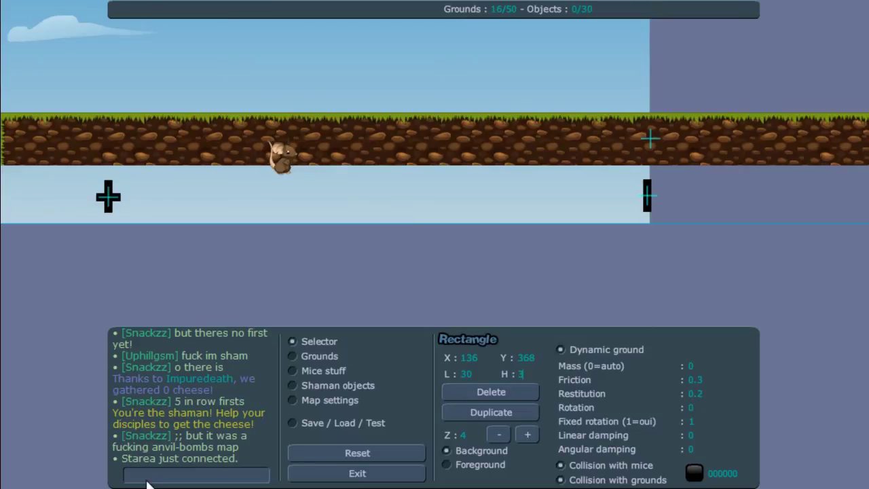
type("0")
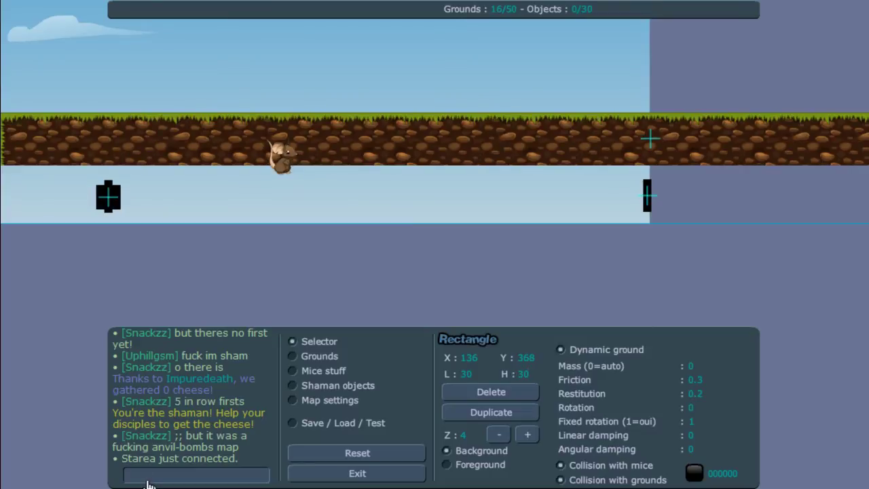
Step: Resize the Z 1 rectangle at the same spot in the first pair to 30 by 30
left_click(108, 197)
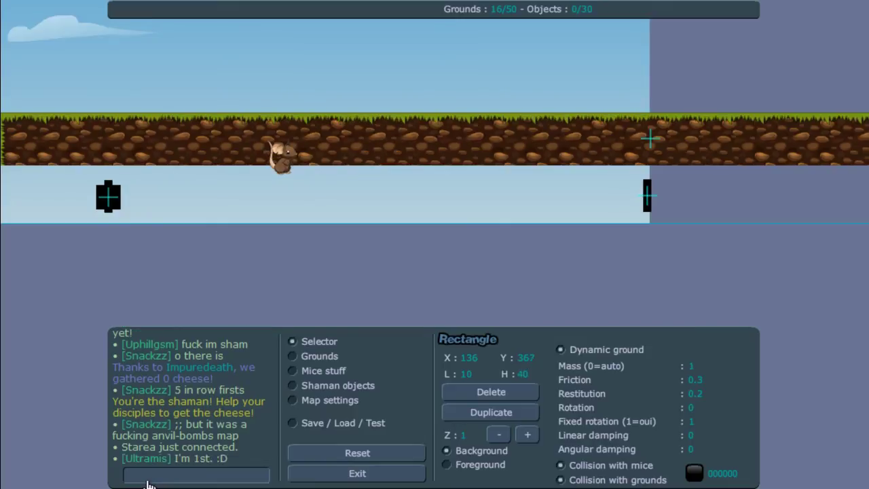
left_click_drag(148, 481, 147, 484)
type("30")
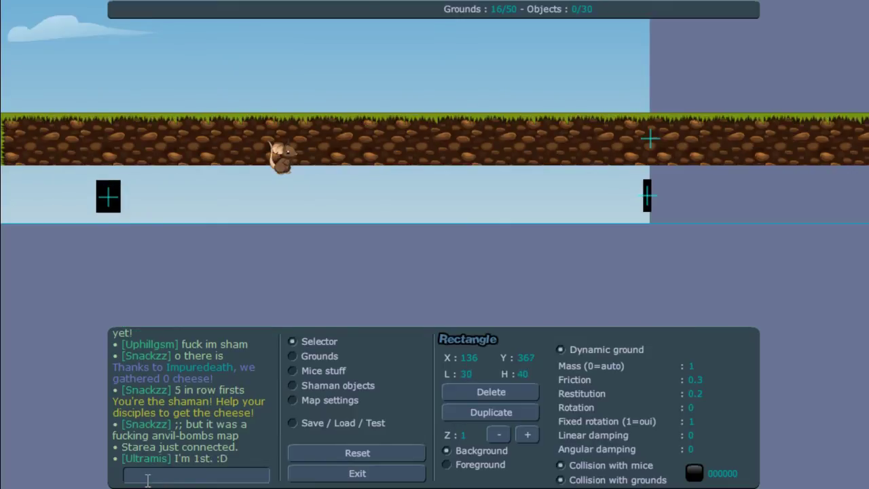
key("Tab")
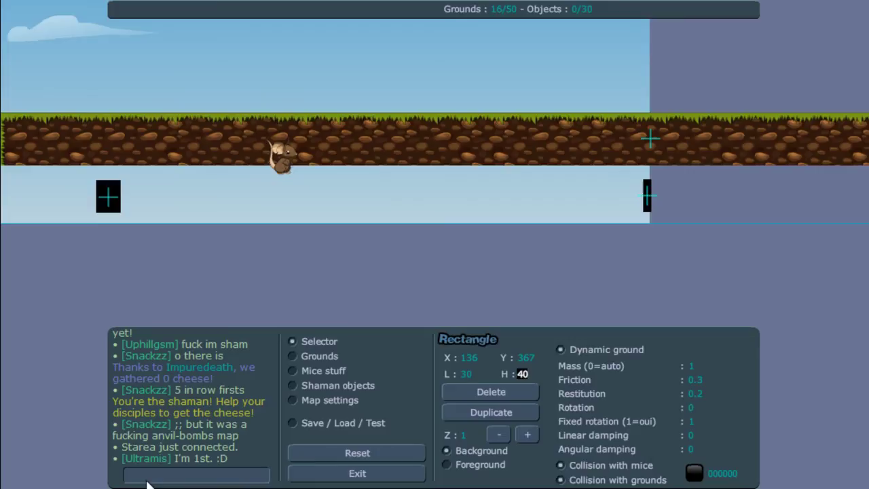
type("30")
Step: Move the Z 5 rectangle of the middle pair aside to X 712, Y 382 and resize both rectangles of that pair to 30 by 30
left_click_drag(647, 195, 578, 208)
left_click_drag(472, 374, 459, 374)
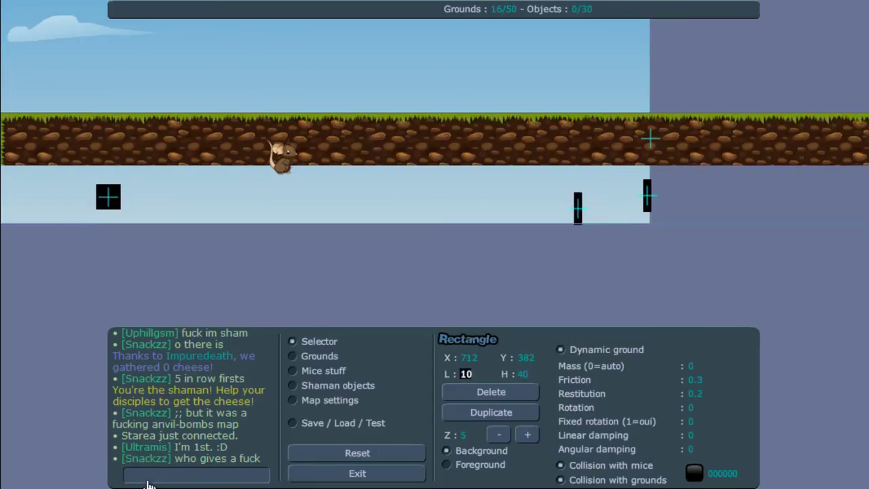
type("30")
left_click(647, 196)
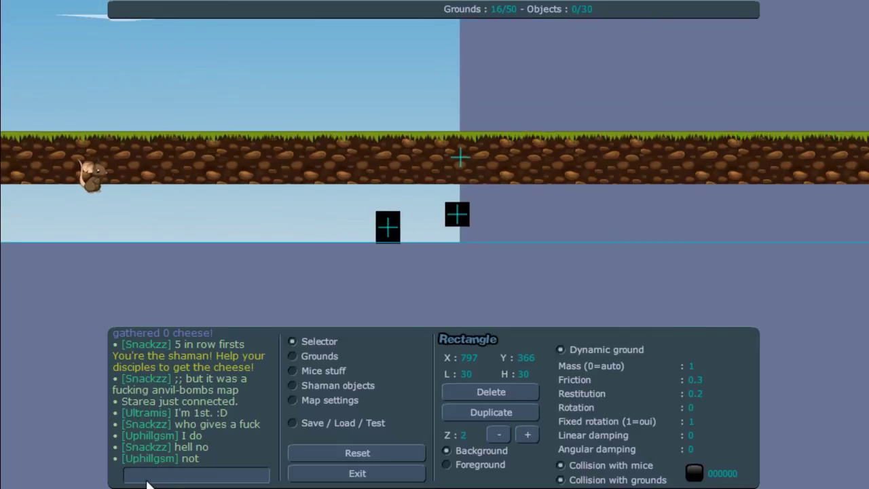
key("Tab")
type("30")
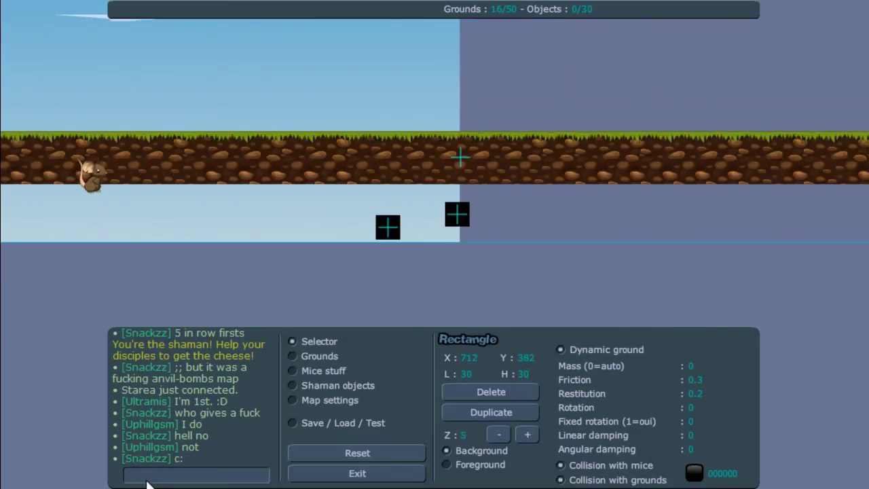
Step: Resize the Z 6 rectangle near the far end of the ground to 30 by 30 and move it aside to X 1502, Y 367
key("Right")
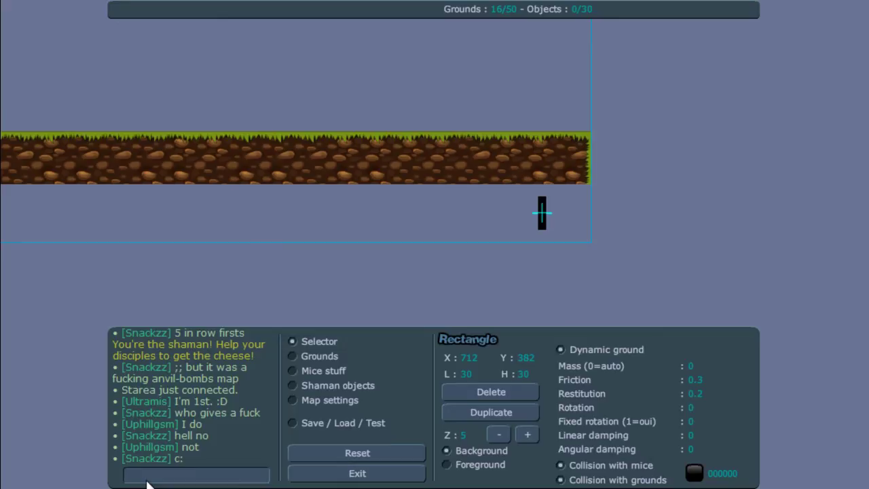
key("ctrl+a")
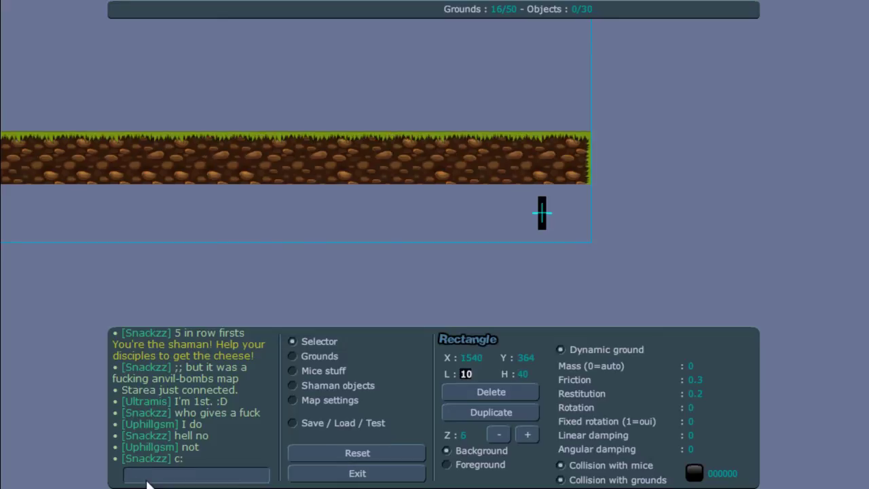
type("30")
key("Tab")
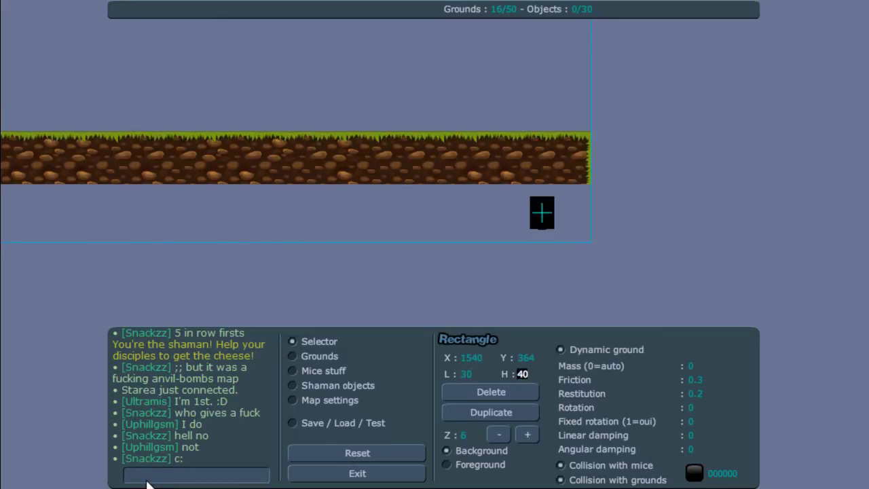
type("30")
left_click_drag(542, 213, 510, 215)
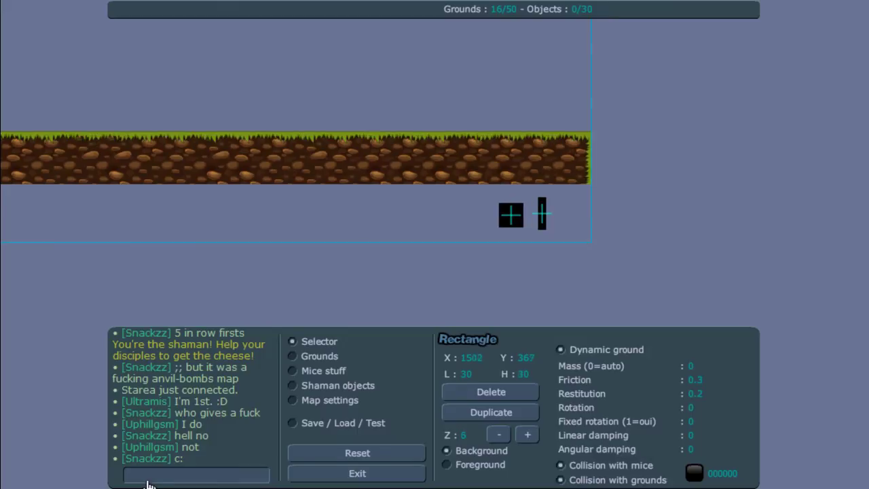
Step: Resize the remaining Z 3 rectangle at X 1540 to 30 by 30
left_click(541, 213)
double_click(466, 374)
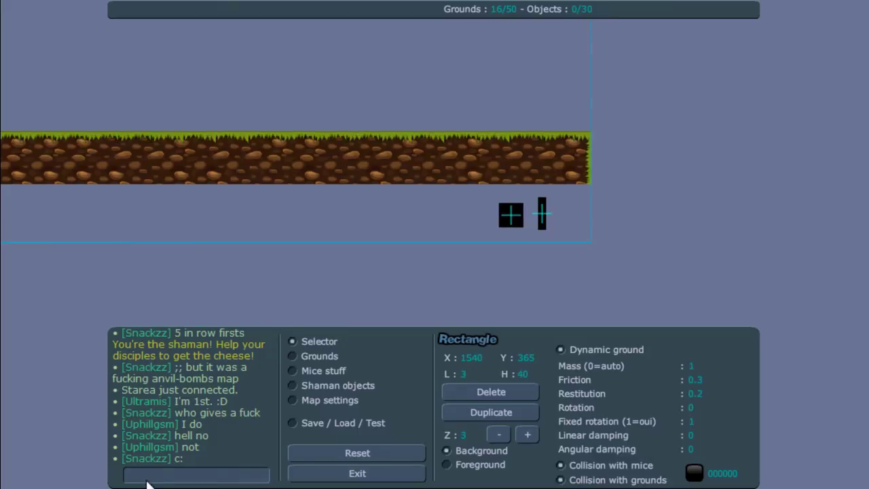
type("30")
key("Tab")
type("30")
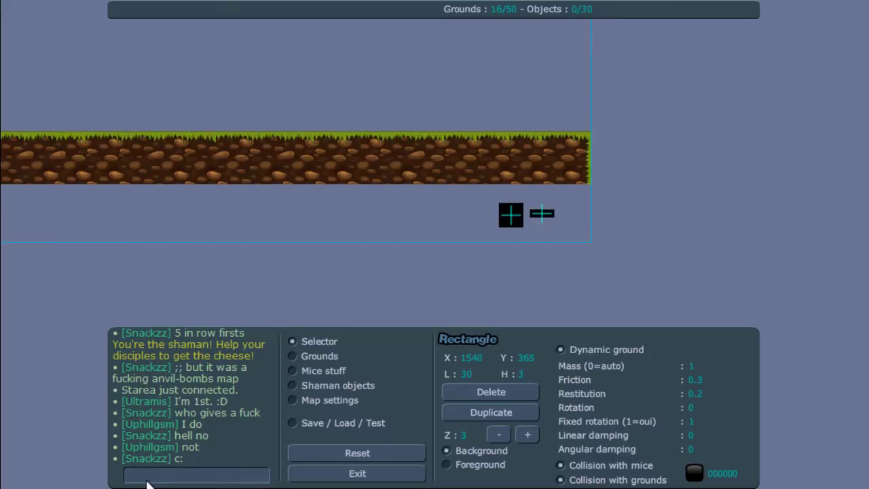
Step: Move the six black squares high above the map and line them up directly beneath the red and blue columns, at about Y -510
left_click_drag(146, 285, 520, 238)
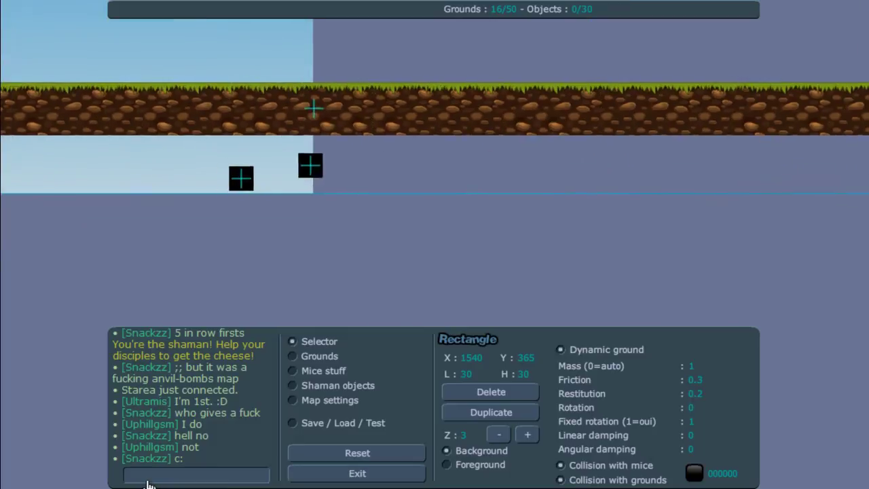
left_click_drag(146, 238, 553, 257)
left_click_drag(272, 224, 413, 294)
left_click_drag(321, 258, 331, 118)
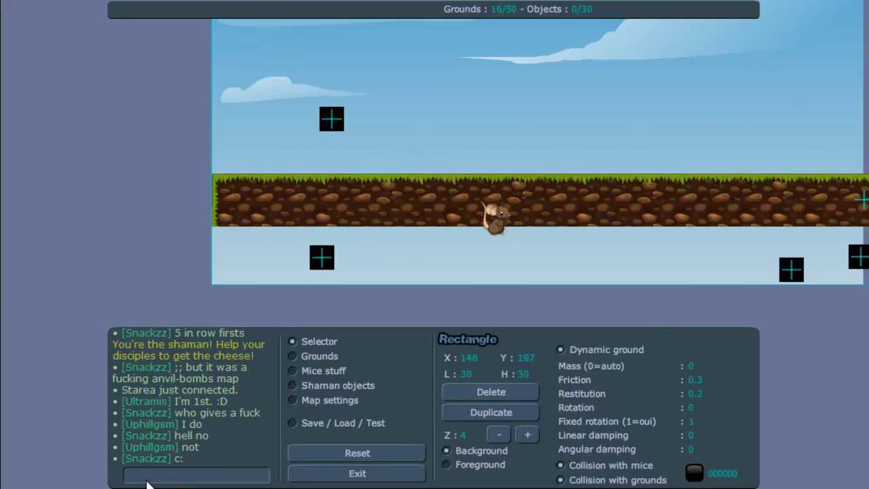
left_click(322, 257)
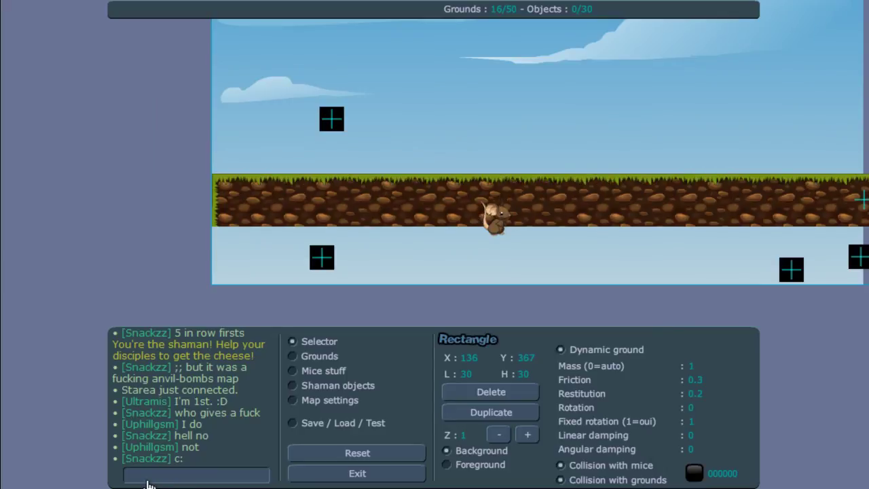
left_click_drag(322, 257, 434, 59)
left_click_drag(454, 63, 368, 53)
left_click_drag(391, 55, 415, 250)
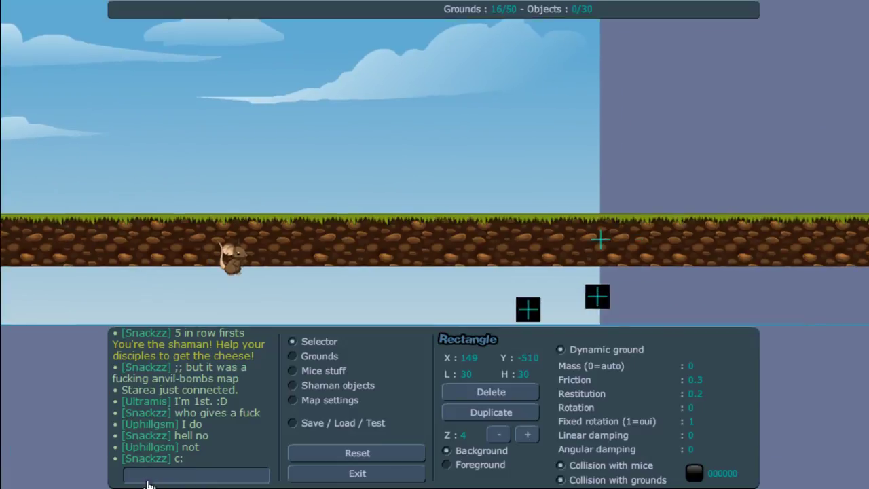
left_click_drag(528, 309, 233, 57)
left_click_drag(271, 88, 427, 314)
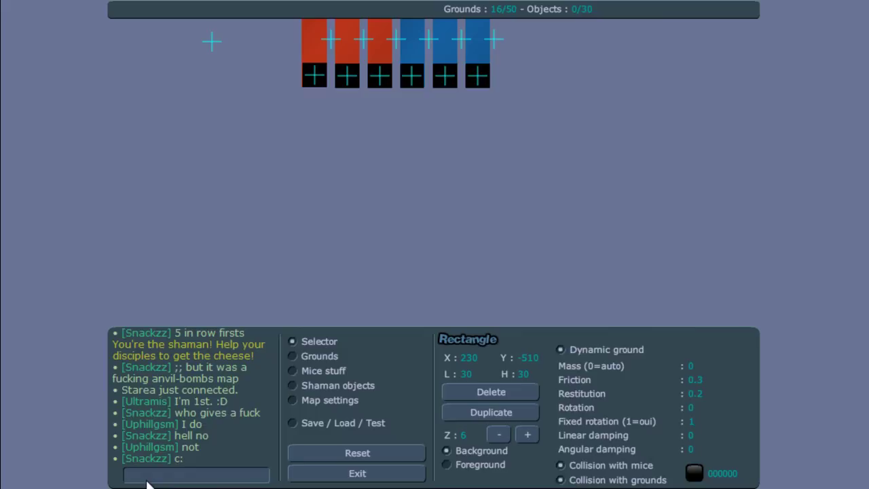
Step: Move the grass ground back down to X 799, Y 377 and set the mice spawn onto it at X 358, Y 329
key("Up")
key("Left")
key("Up")
key("Right")
key("Down")
key("Left")
key("Up")
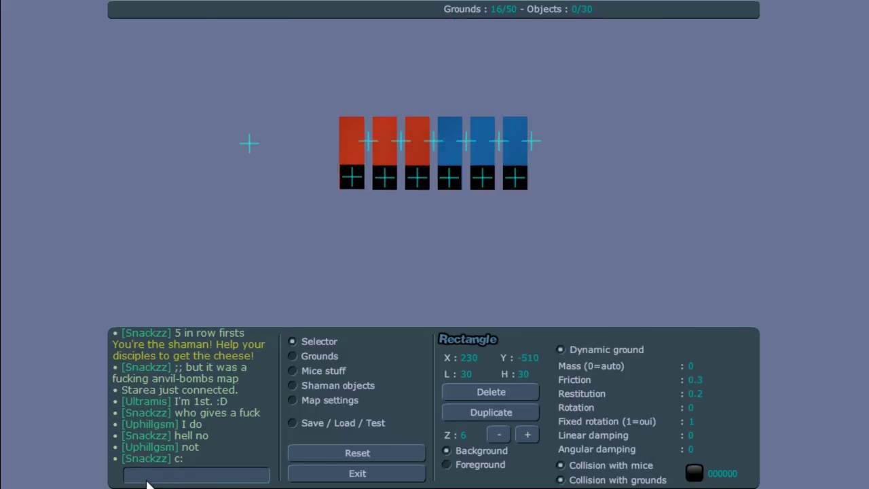
key("Down")
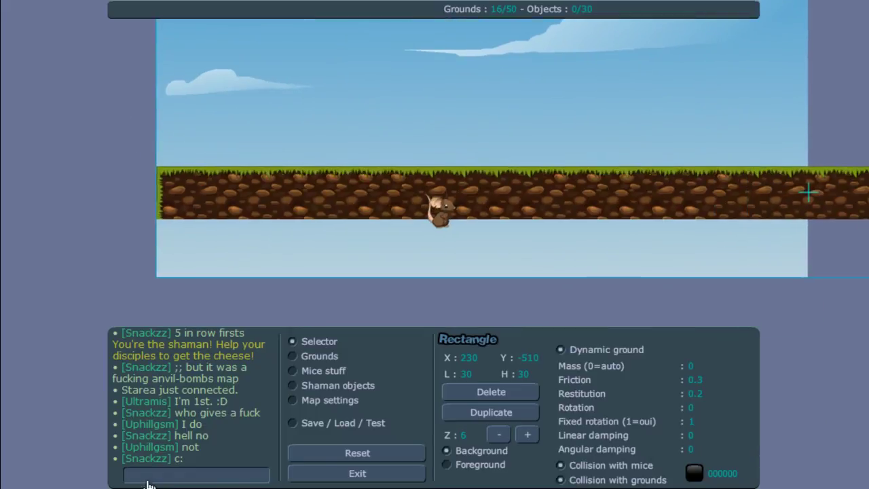
left_click_drag(475, 193, 477, 252)
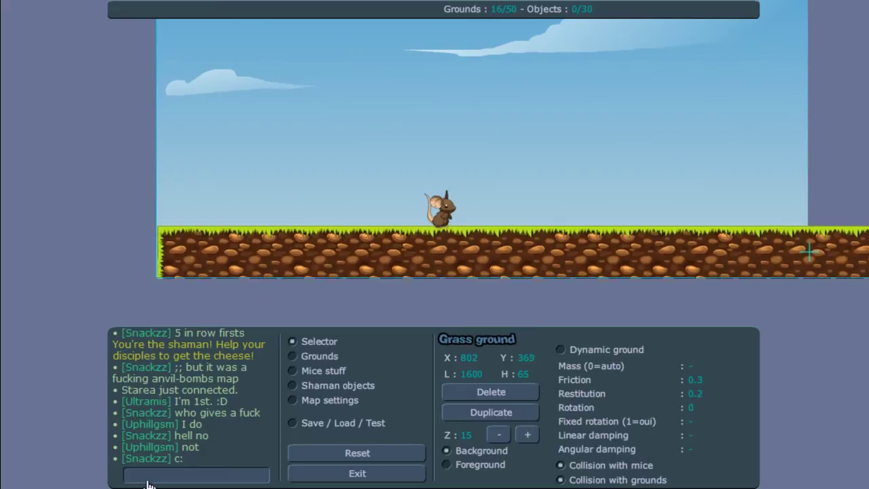
key("Down")
key("Left")
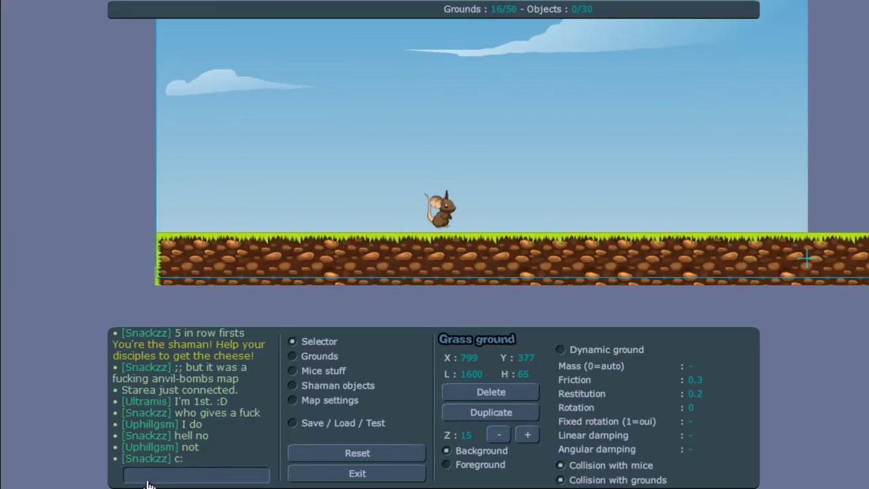
left_click_drag(441, 210, 448, 214)
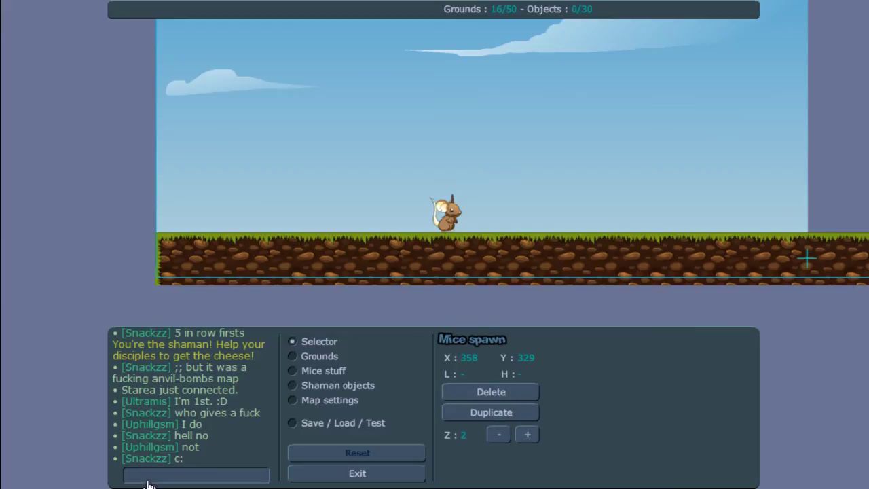
Step: Test the map by running and jumping the mouse on the ground between the flags, and return to the editor
left_click(342, 423)
left_click(531, 338)
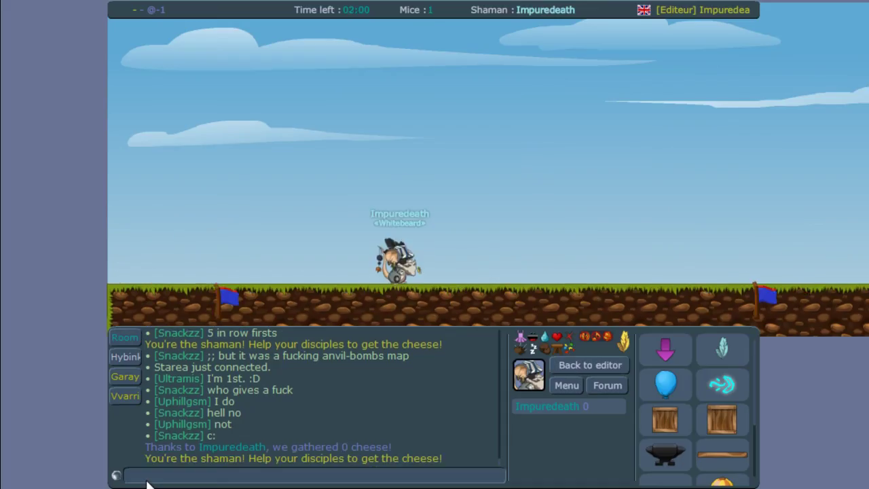
key("Right")
key("Left")
key("Up")
key("Right")
key("Left")
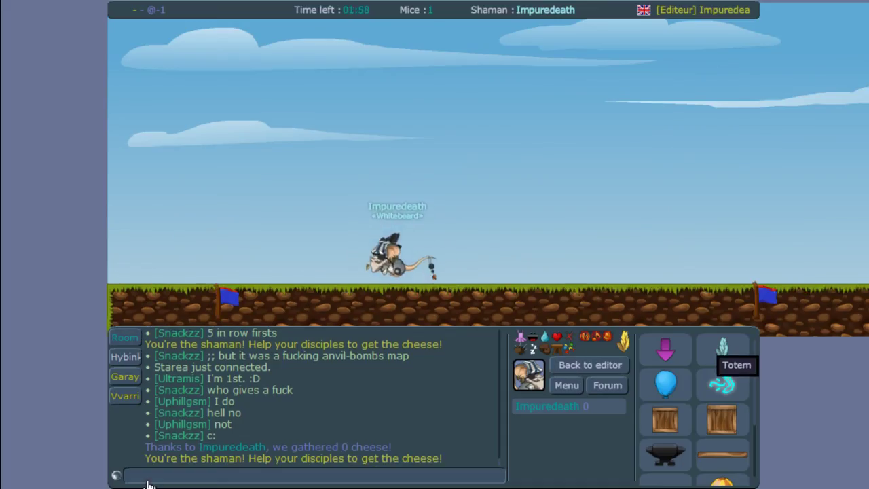
key("Right")
key("Up")
key("Up")
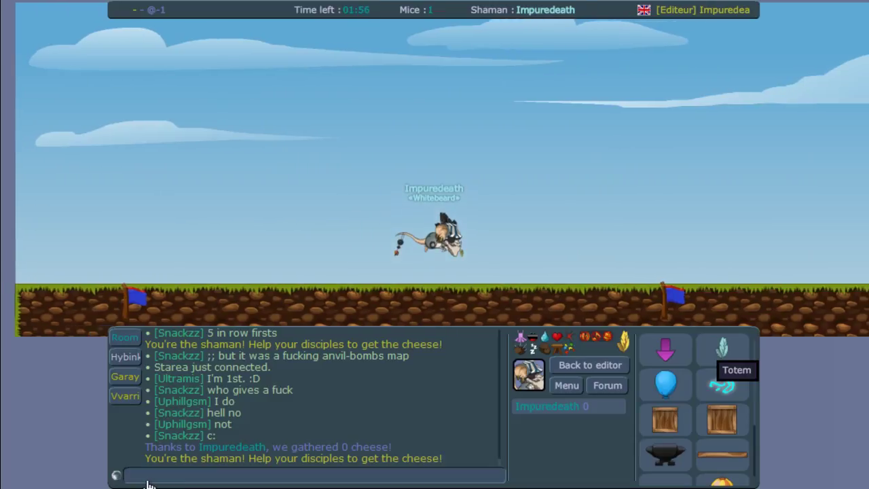
key("Left")
left_click(590, 365)
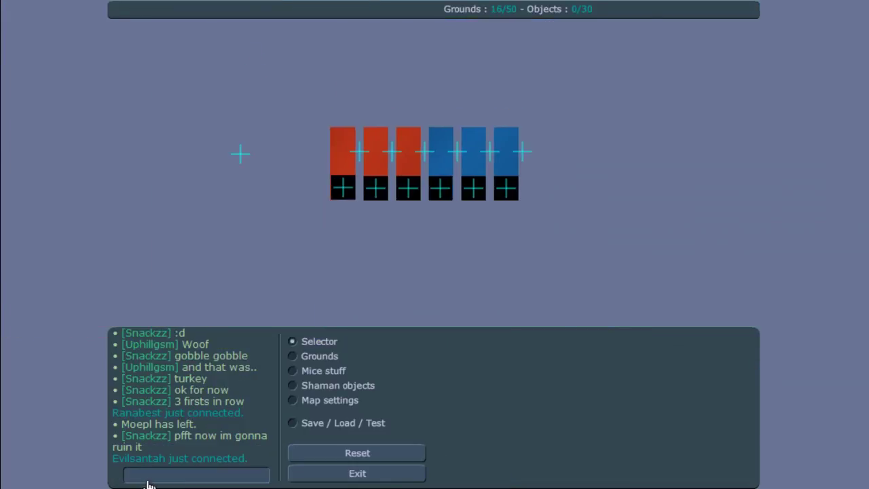
Step: Place a balloon shaman object on the black square beneath the first red column
left_click(323, 370)
left_click(329, 401)
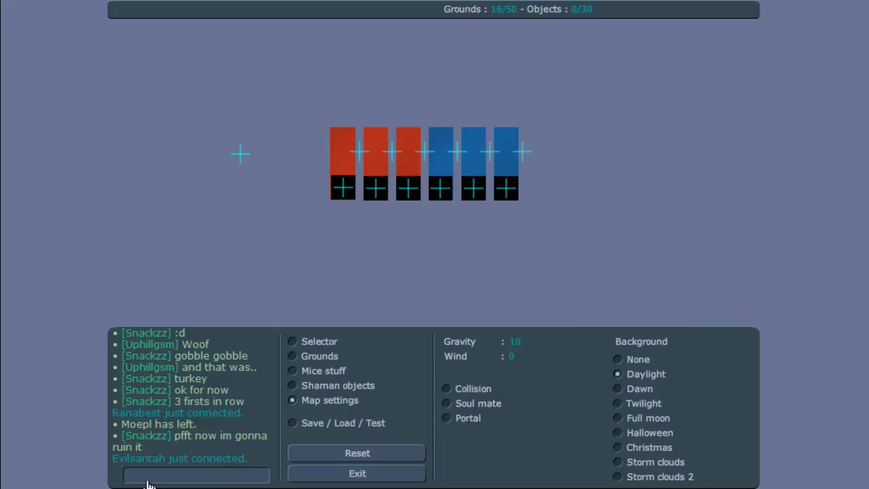
left_click(337, 386)
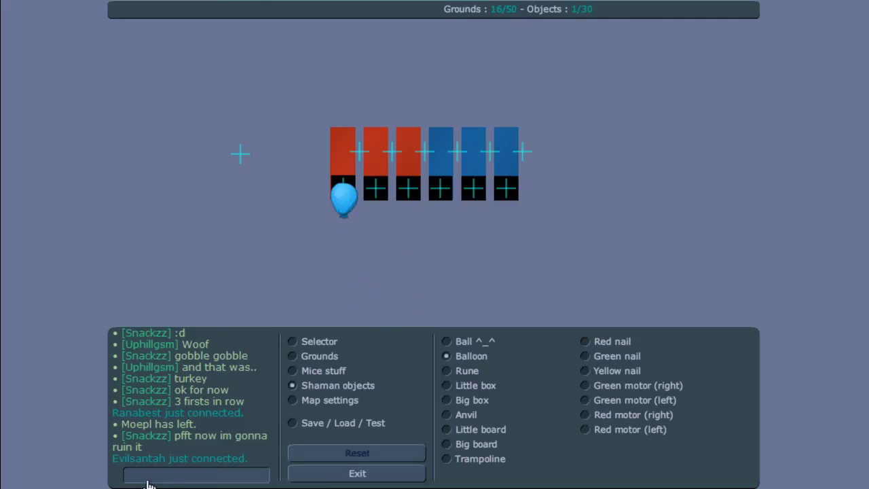
Step: Test the map with the balloon under the first red column and return to the editor
left_click(343, 423)
left_click(530, 339)
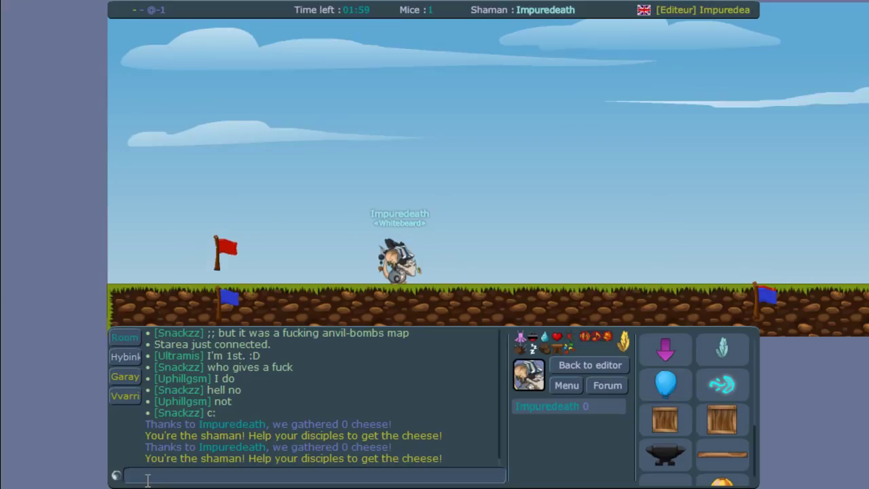
key("Left")
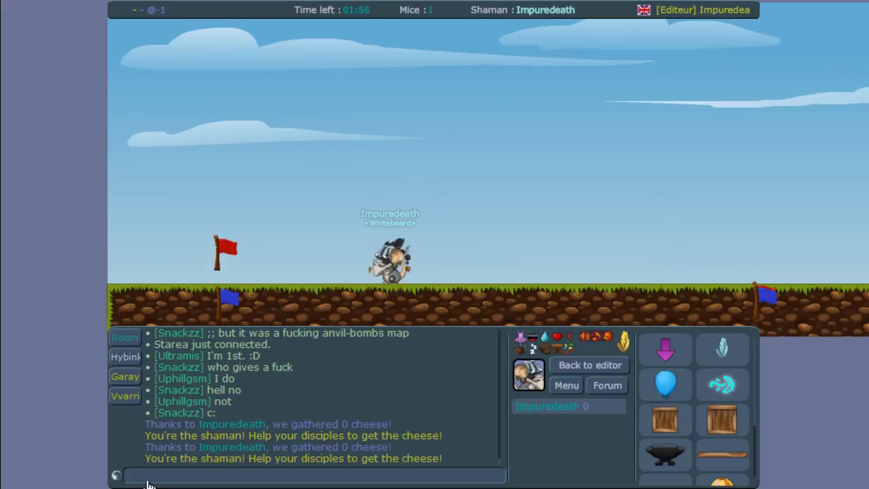
left_click(589, 366)
Step: Nudge the long 2000 by 40 rectangle across the red and blue columns up to Y -591
left_click_drag(577, 110, 585, 168)
left_click(585, 168)
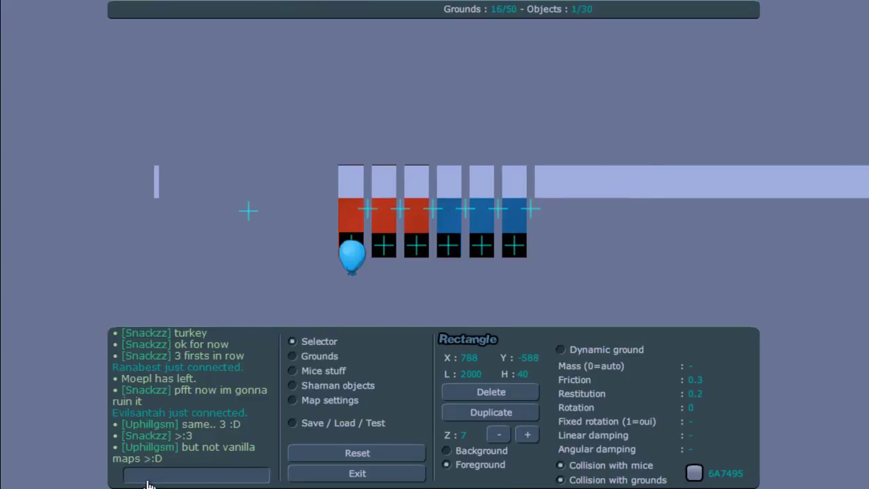
key("Up")
key("Up")
key("Up")
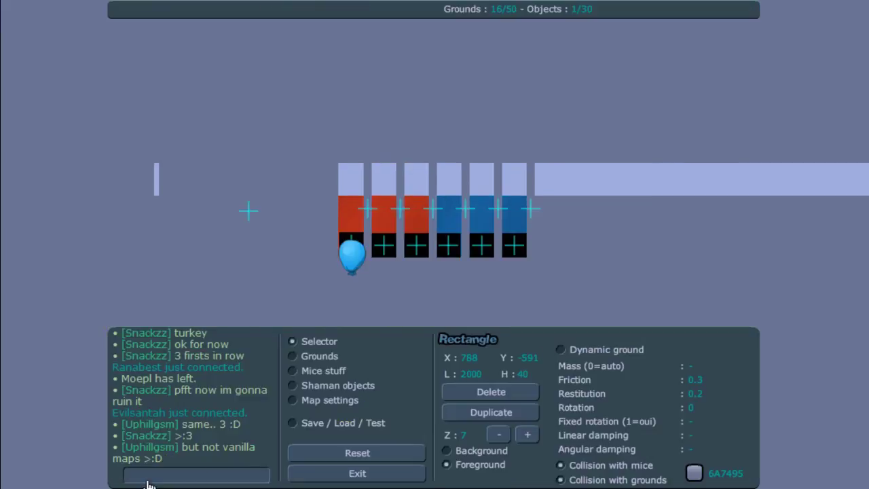
left_click(293, 423)
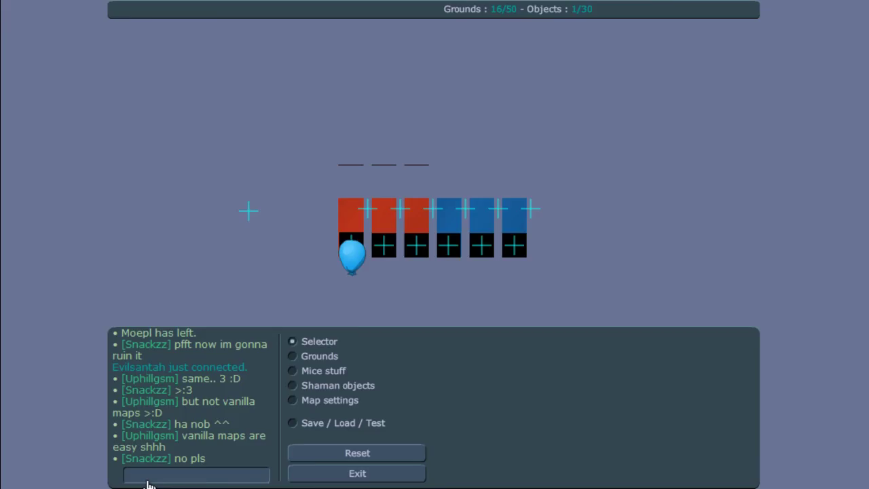
Step: Move the balloon beneath the first blue column and delete it
mouse_move(352, 257)
left_mouse_down()
mouse_move(455, 281)
mouse_move(454, 261)
left_mouse_up()
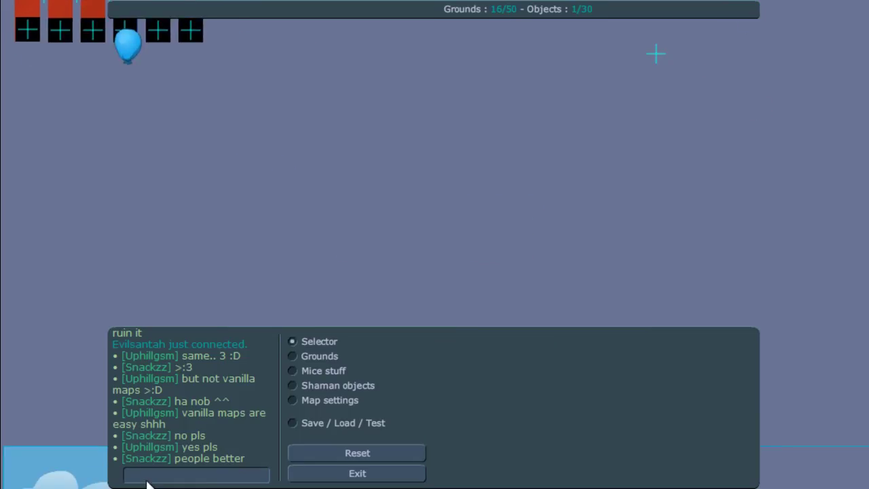
left_click(128, 46)
left_click(491, 392)
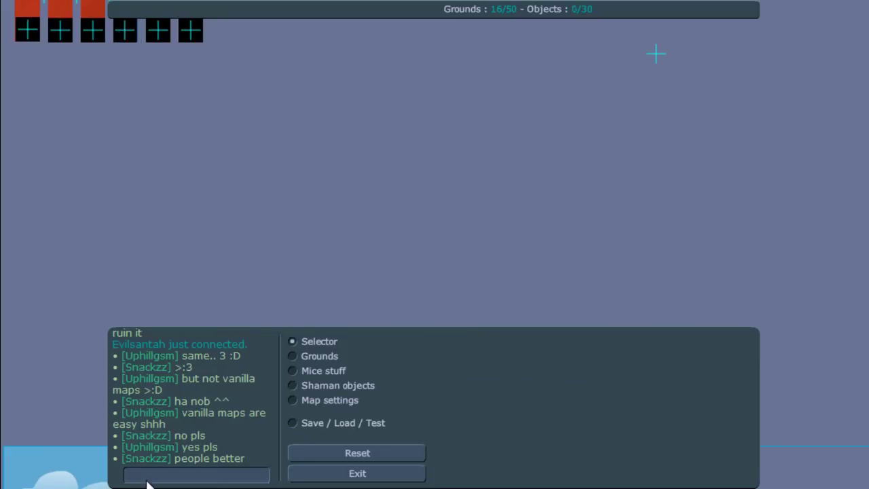
Step: Move the mice spawn high above the map to X 800, Y -500
mouse_move(475, 286)
left_mouse_down()
mouse_move(584, 180)
mouse_move(535, 73)
left_mouse_up()
mouse_move(529, 299)
left_mouse_down()
mouse_move(538, 262)
mouse_move(527, 70)
left_mouse_up()
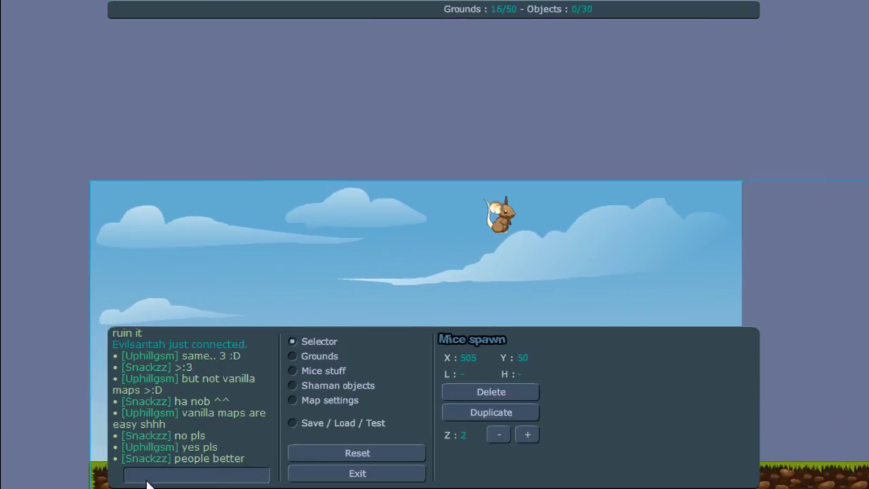
mouse_move(468, 211)
left_mouse_down()
mouse_move(473, 287)
mouse_move(545, 61)
mouse_move(380, 308)
mouse_move(378, 217)
left_mouse_up()
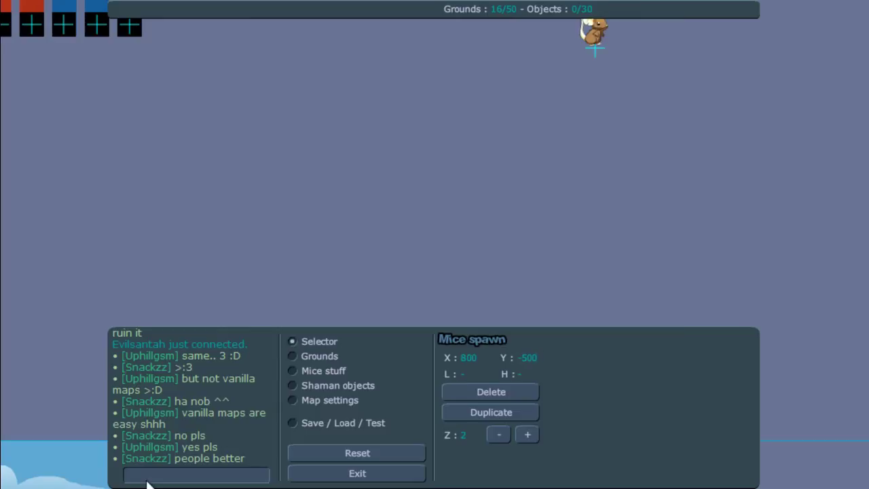
key("Right")
key("Down")
key("Left")
key("Up")
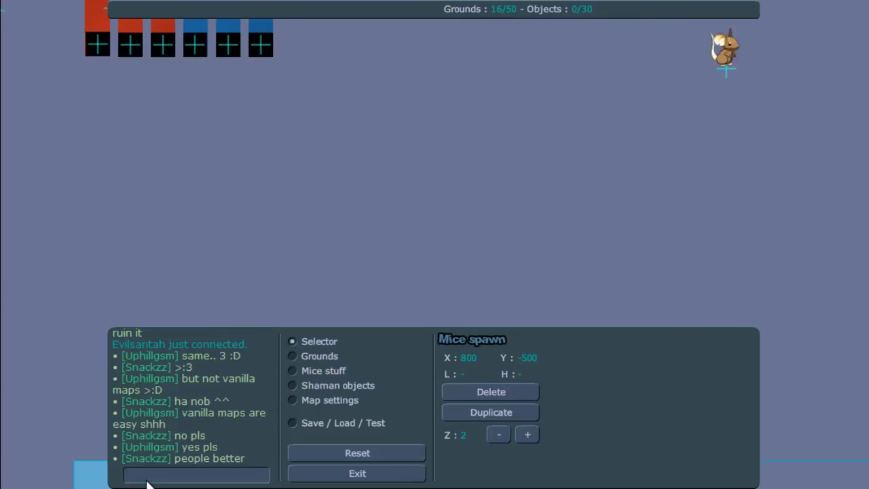
key("Right")
key("Down")
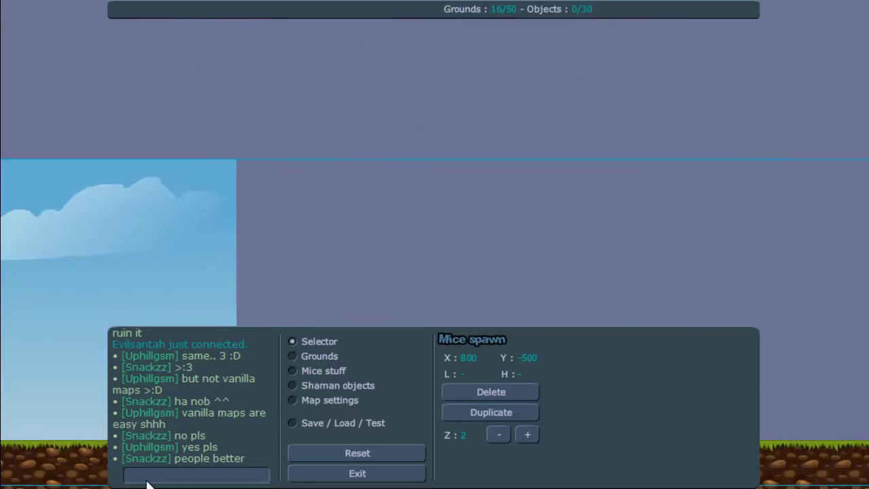